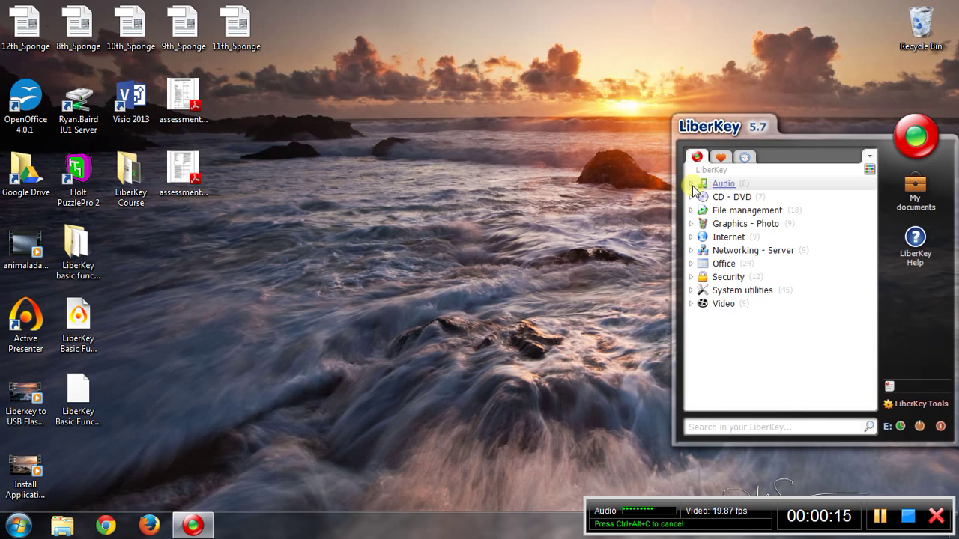
Step: Browse the subcategories of Audio, CD - DVD, File management, Graphics - Photo and Internet, collapsing each category after viewing it
left_click(692, 184)
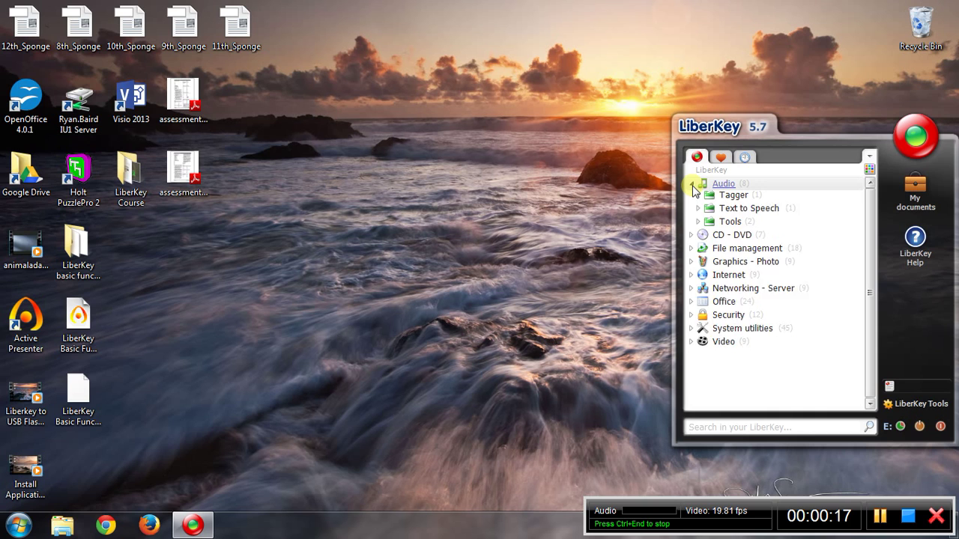
left_click(692, 185)
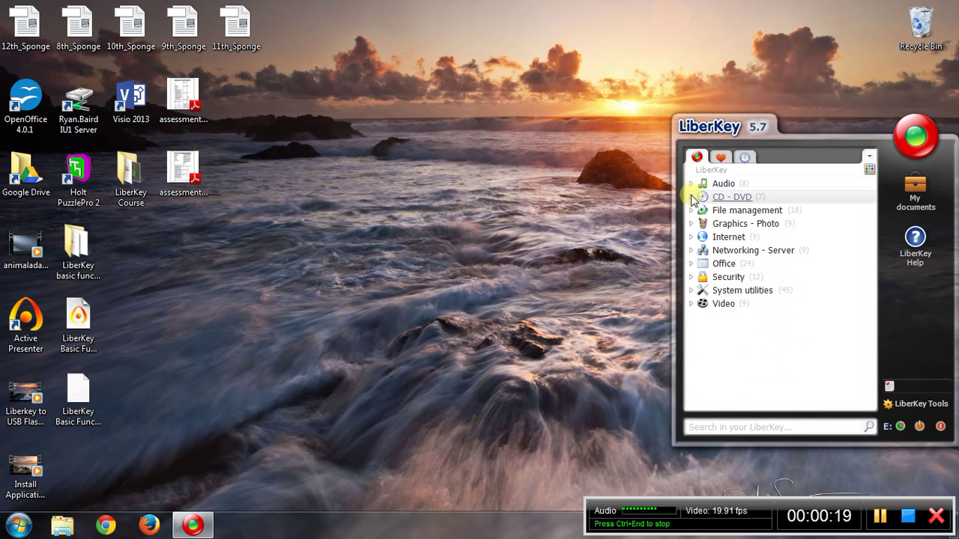
left_click(692, 198)
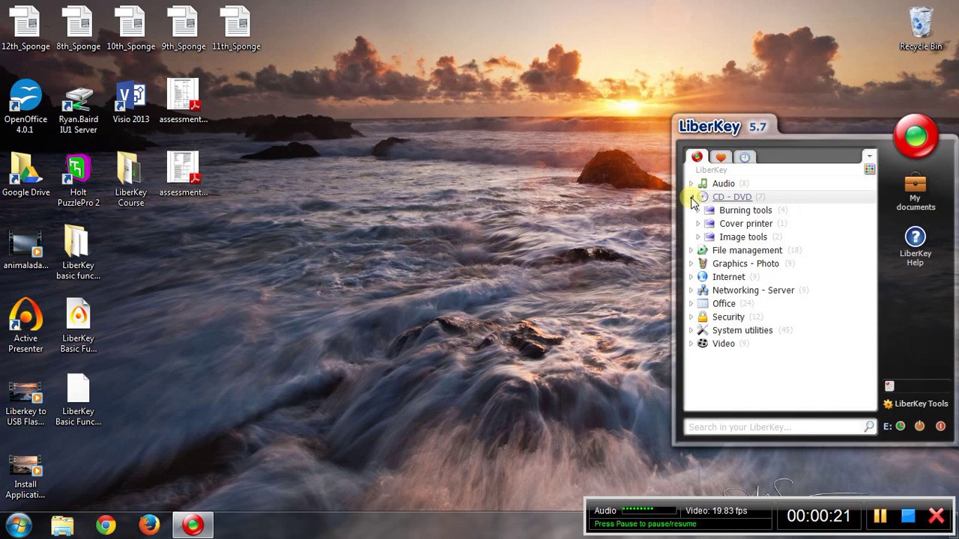
left_click(693, 198)
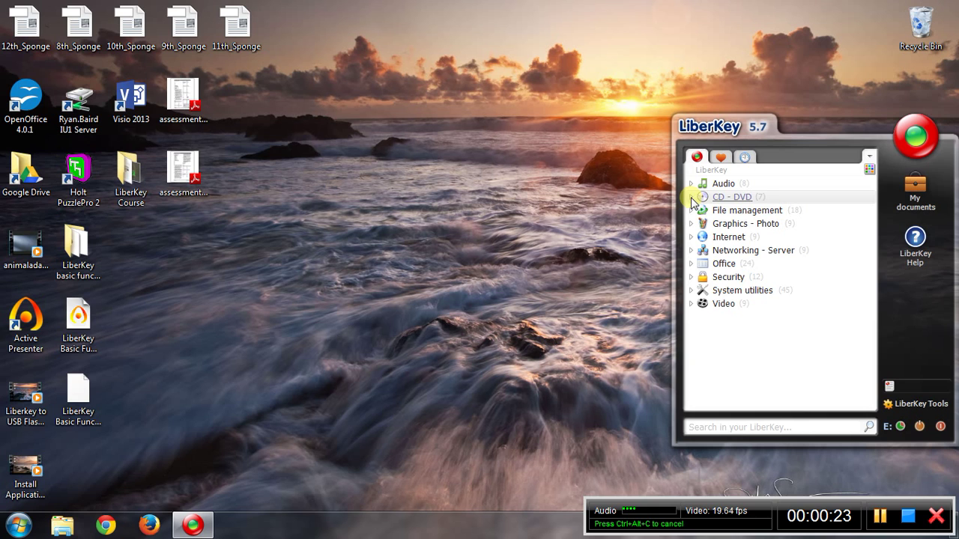
left_click(693, 211)
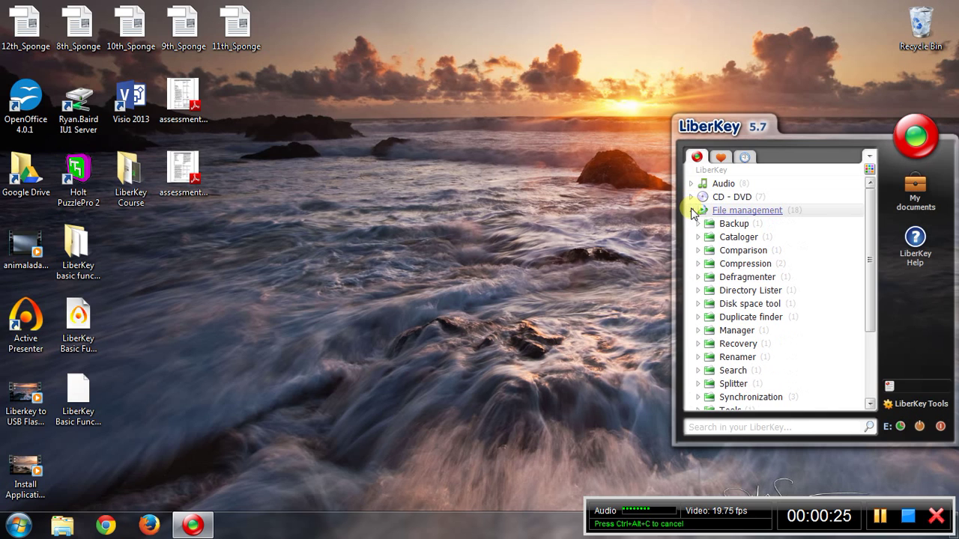
left_click(693, 211)
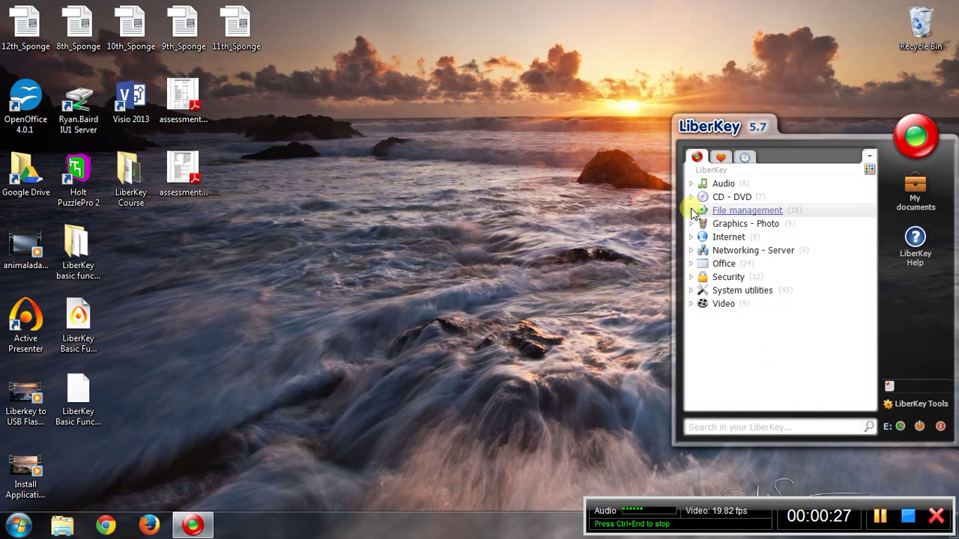
left_click(693, 225)
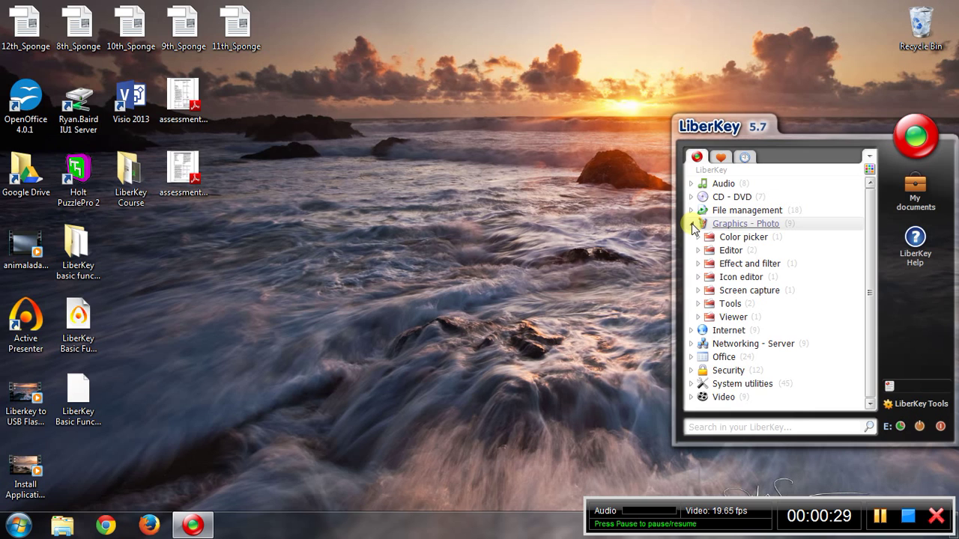
left_click(693, 225)
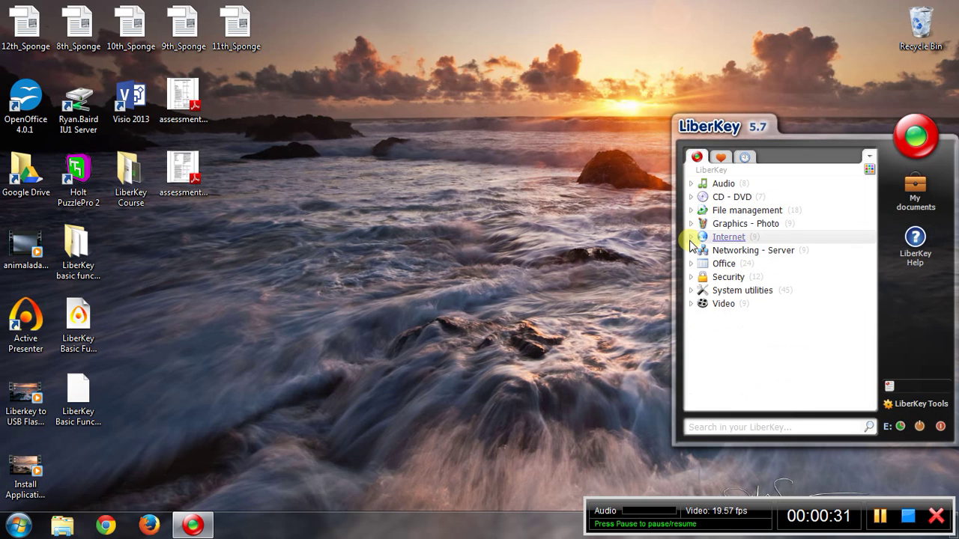
left_click(692, 238)
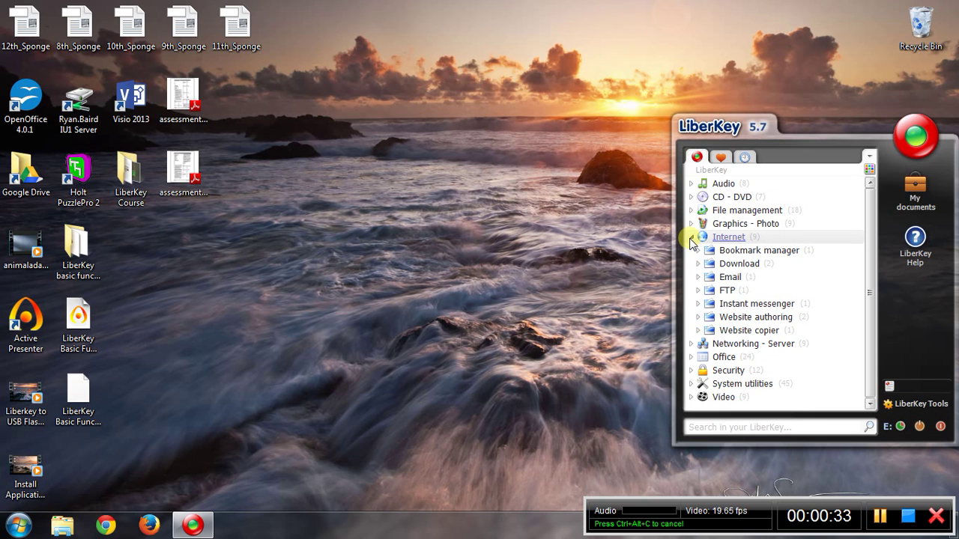
left_click(691, 239)
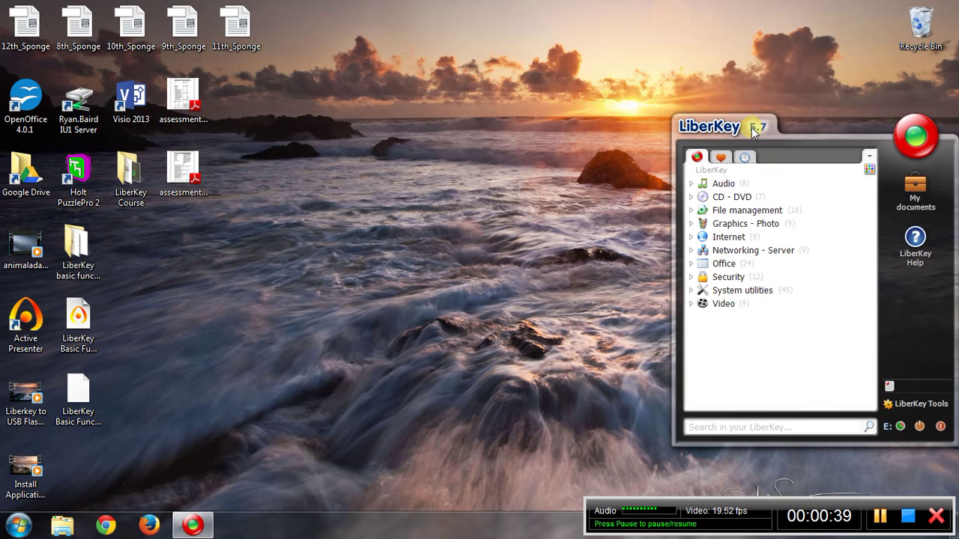
Step: Move the LiberKey window lower on the desktop and enlarge it, slightly wider and stretched almost to the top of the desktop
left_click_drag(753, 131, 757, 165)
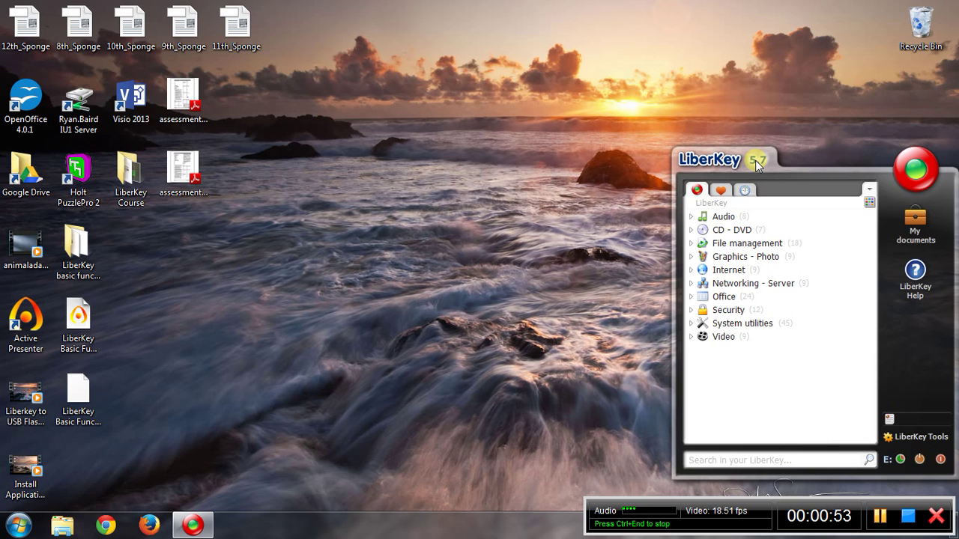
left_click_drag(667, 250, 576, 289)
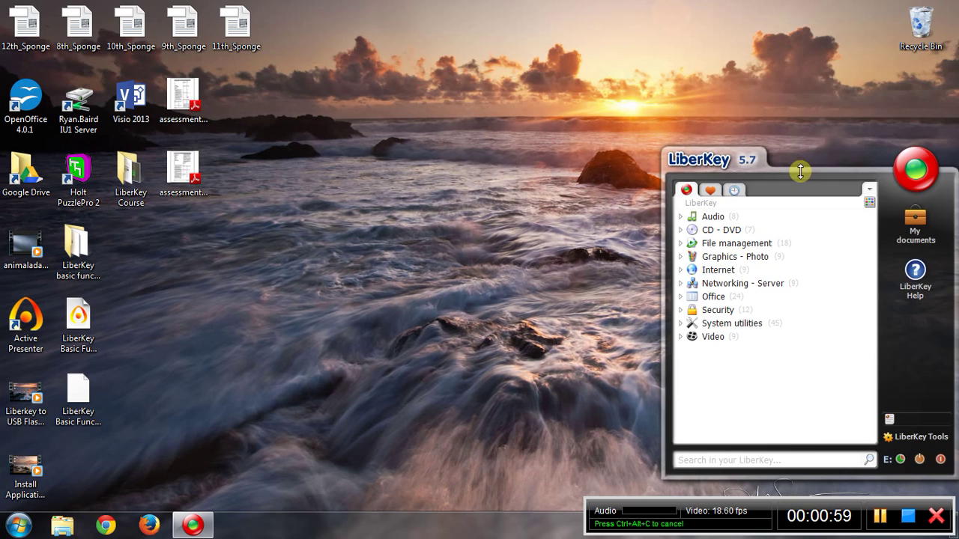
left_click_drag(799, 161, 812, 30)
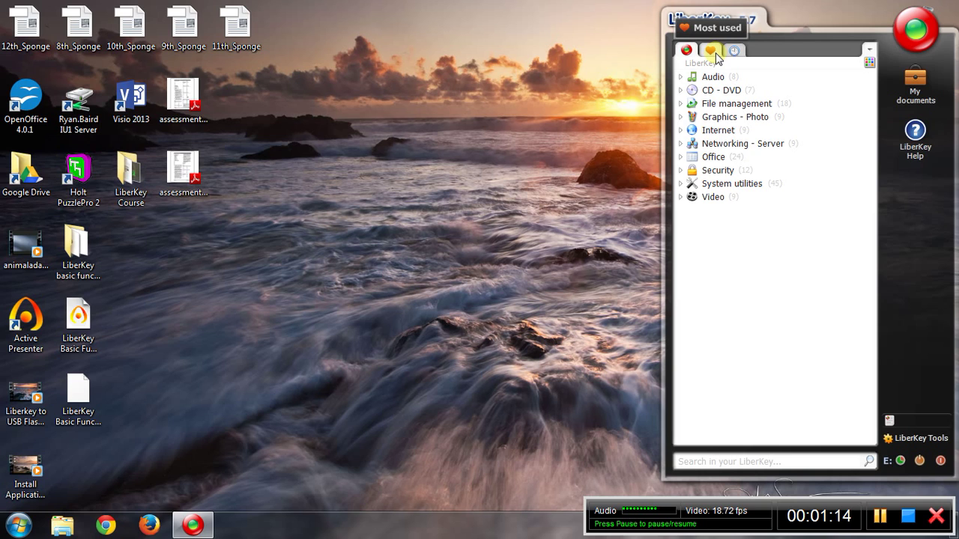
Step: View the Most used and Recent application lists and return to the main LiberKey category list
left_click(715, 55)
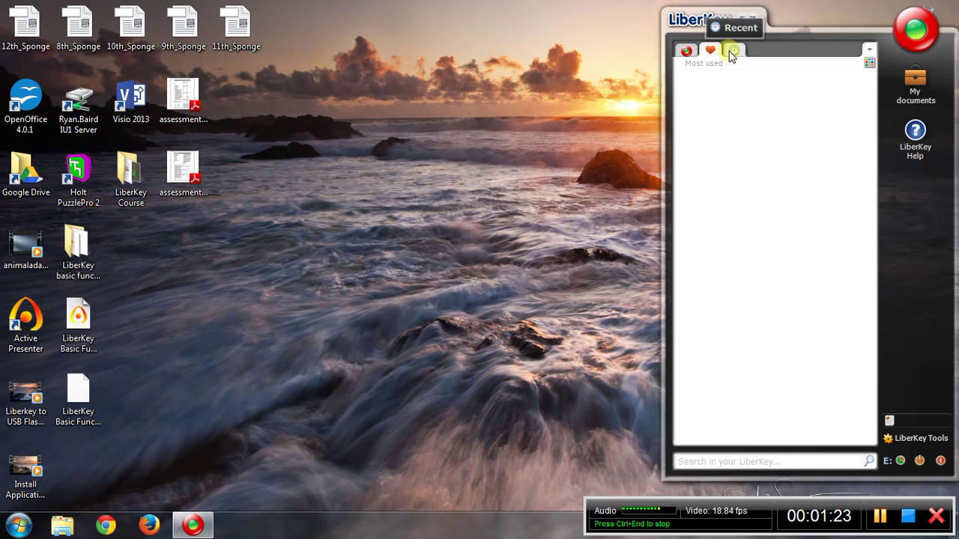
left_click(729, 52)
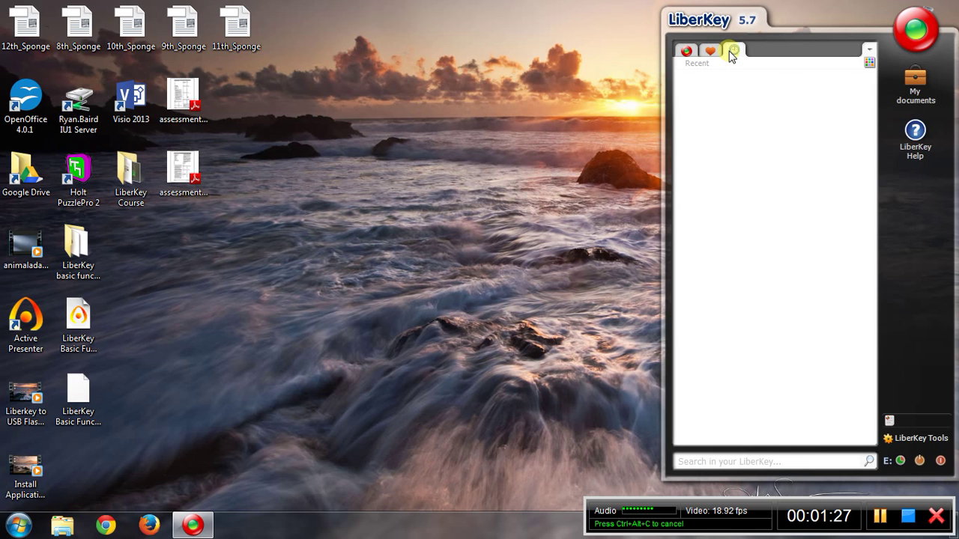
left_click(683, 51)
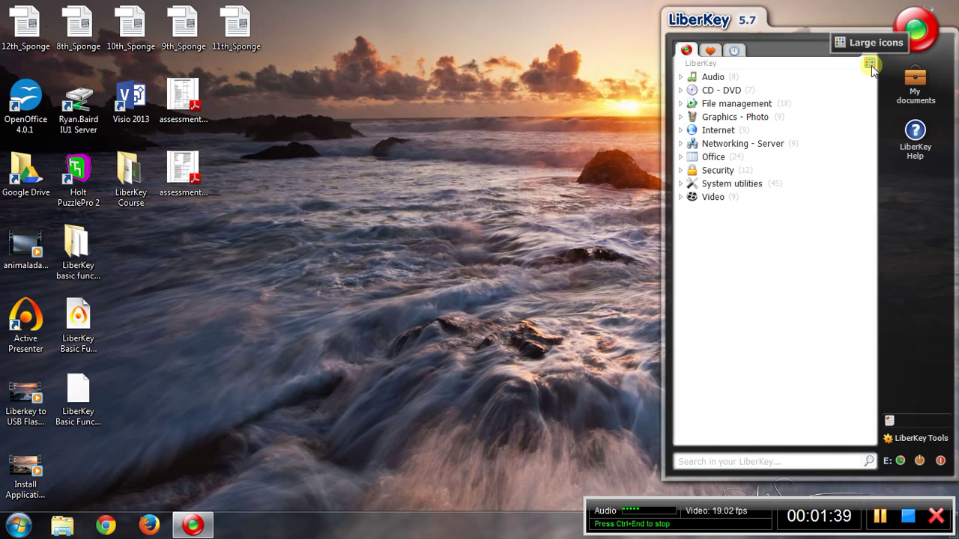
Step: View the Audio category as large icons, compare it with the tree view, and return to the tree with Audio collapsed
left_click(869, 64)
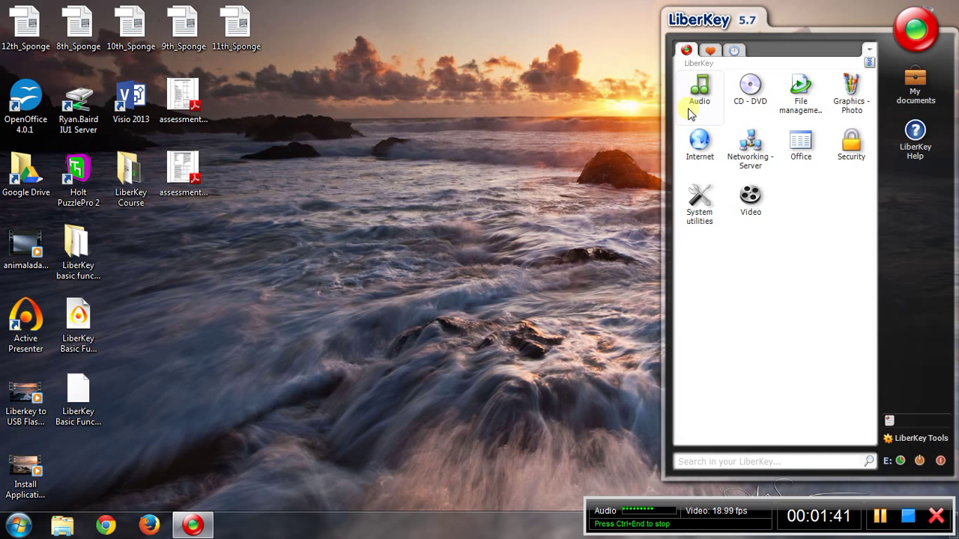
left_click(693, 105)
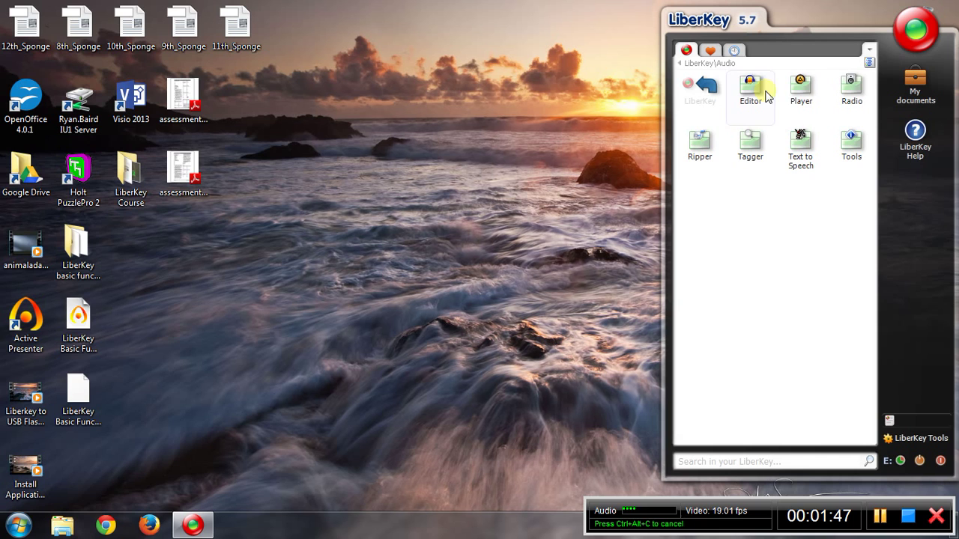
left_click(869, 62)
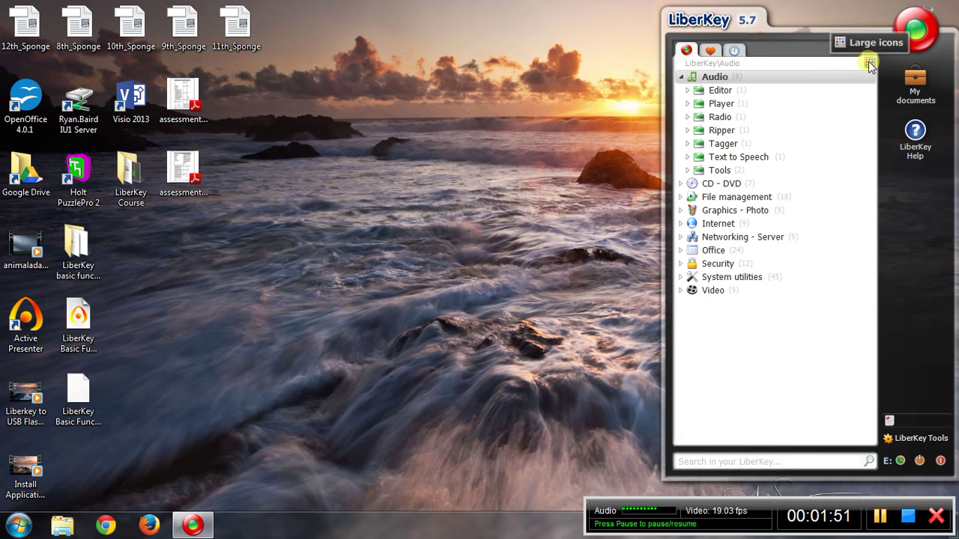
left_click(868, 61)
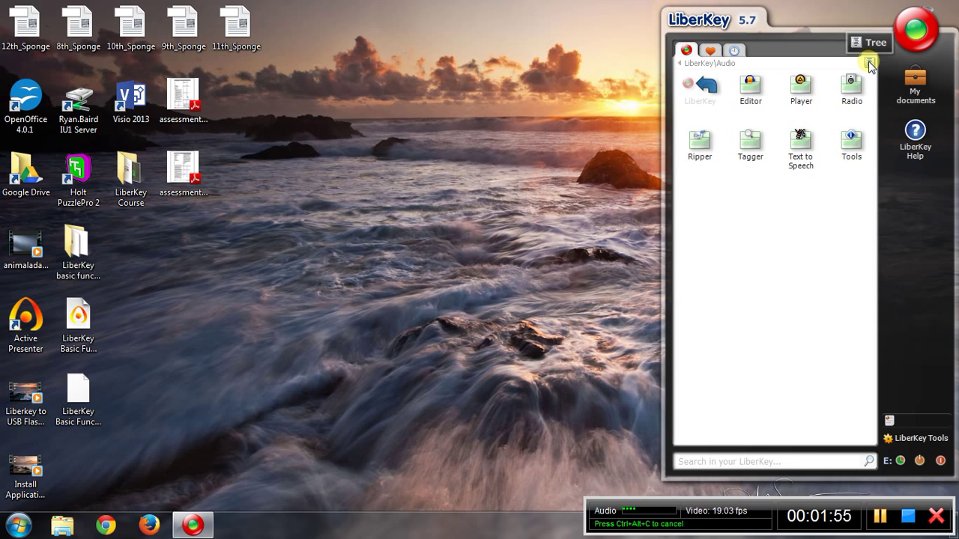
left_click(868, 62)
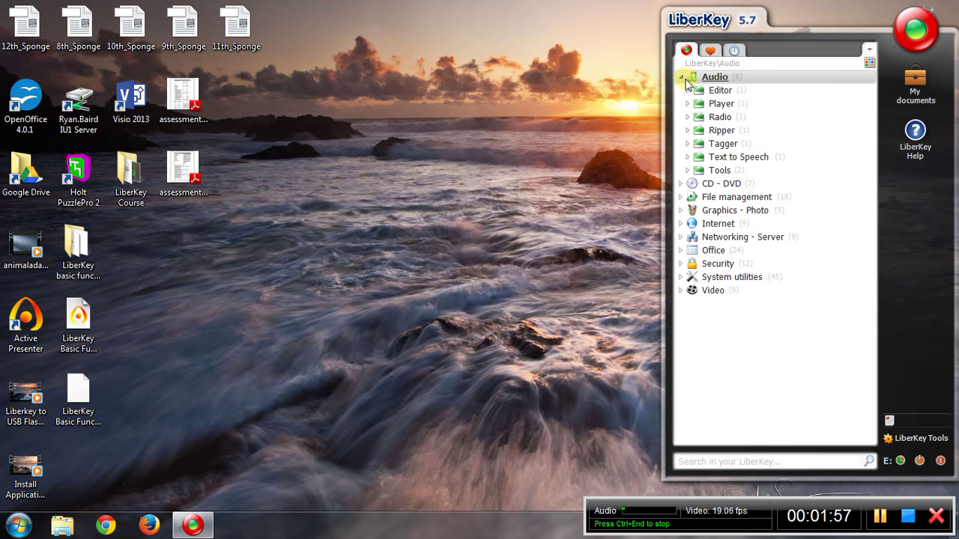
left_click(682, 78)
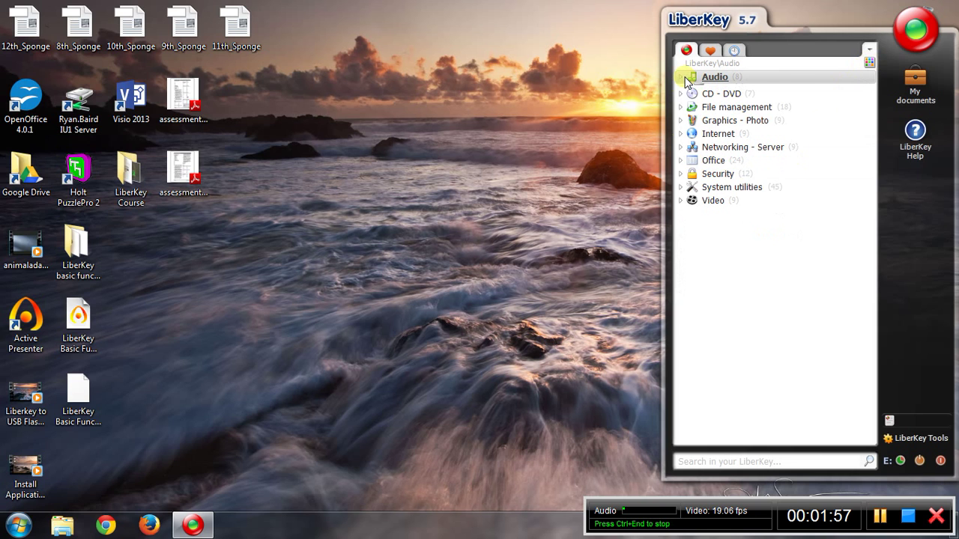
Step: In the LiberKey configuration, preview several primary colors for the menu and windows, apply dark teal, and close the configuration
left_click(925, 442)
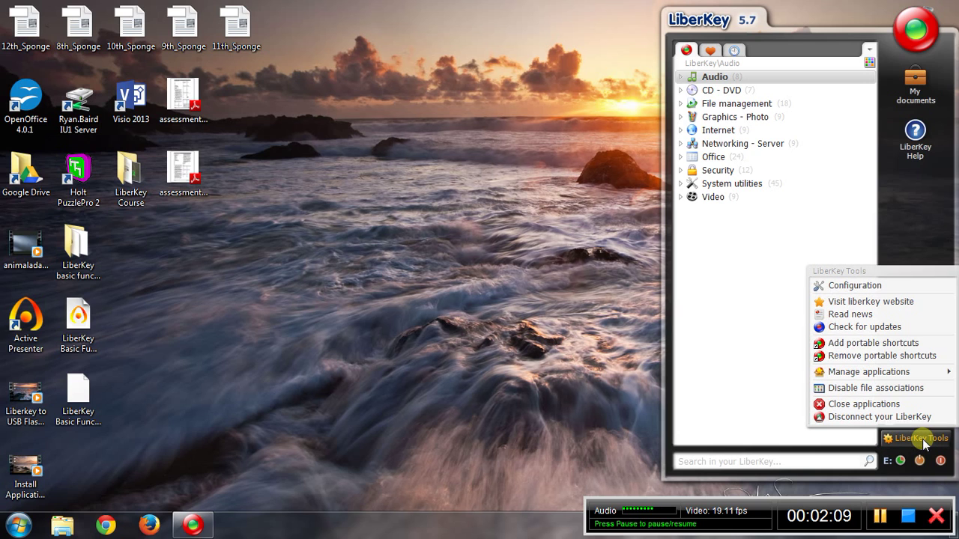
left_click(852, 285)
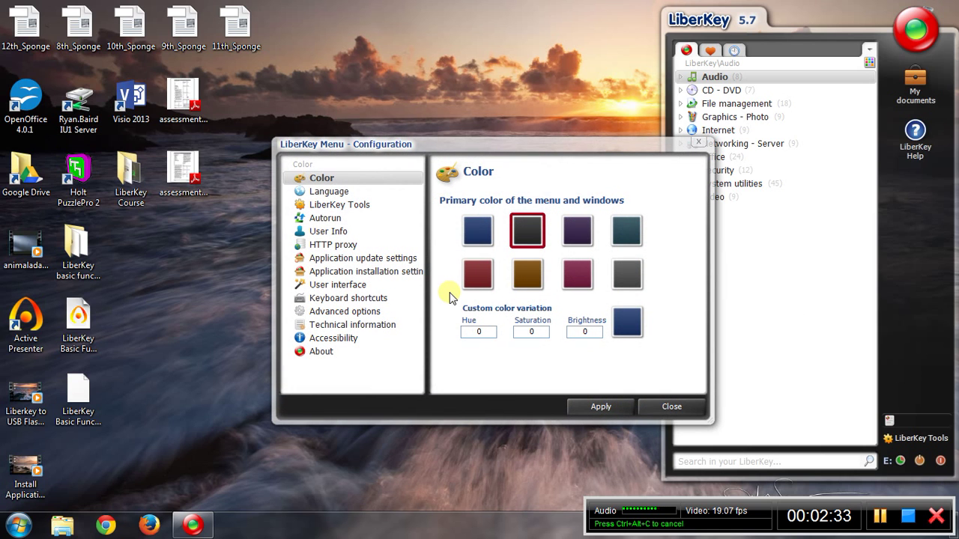
left_click(526, 277)
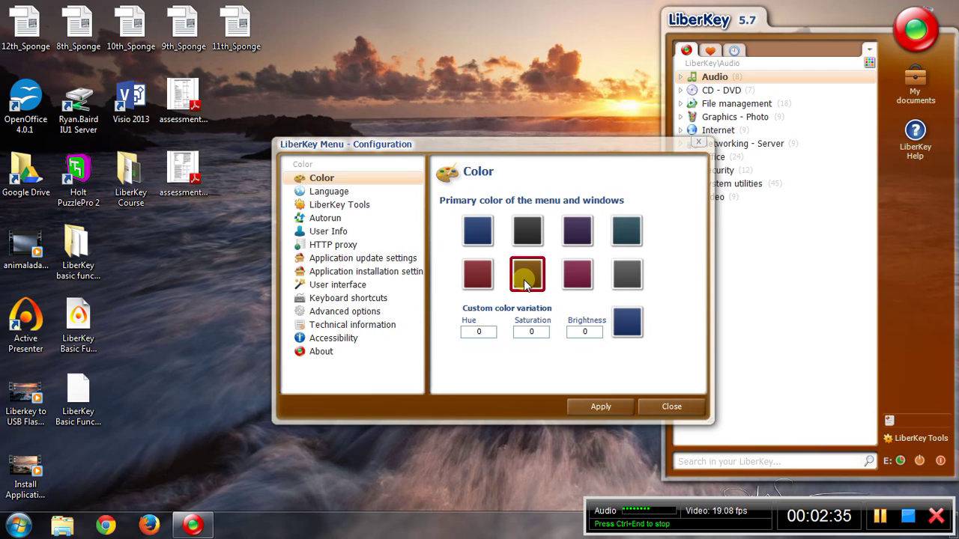
left_click(575, 278)
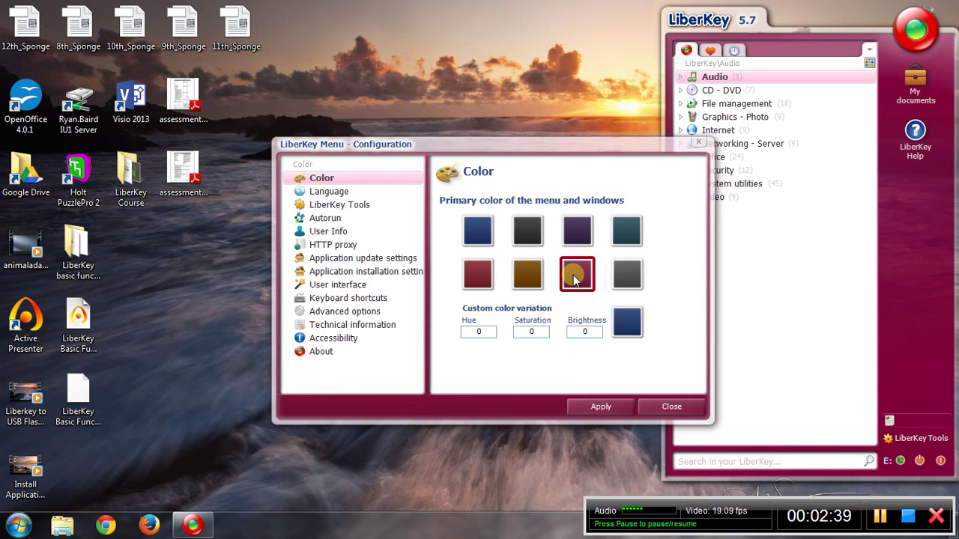
left_click(574, 237)
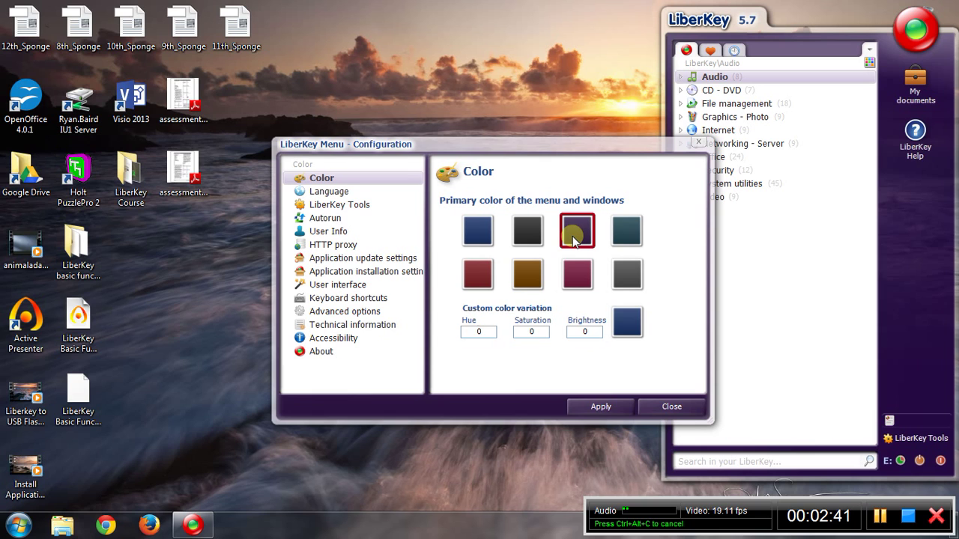
left_click(475, 234)
left_click(479, 274)
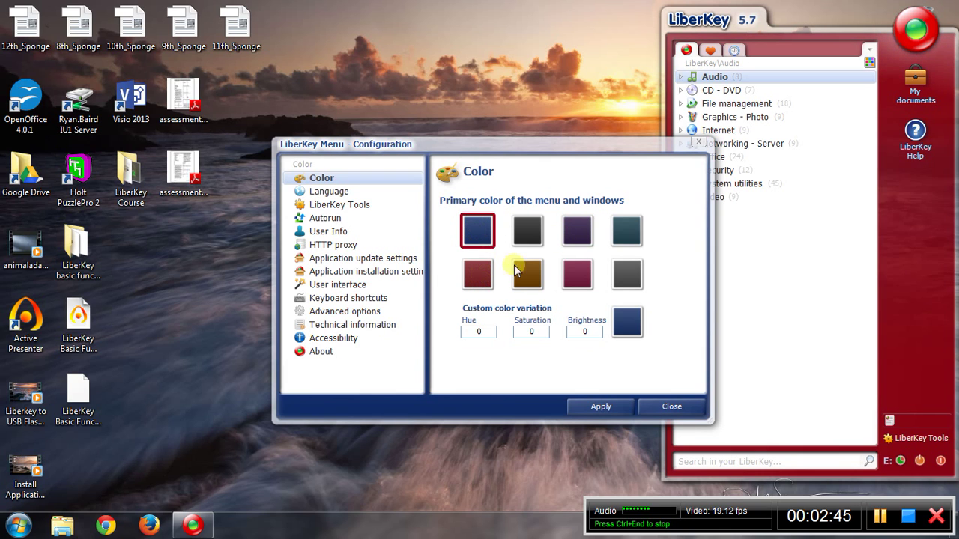
left_click(633, 272)
left_click(632, 234)
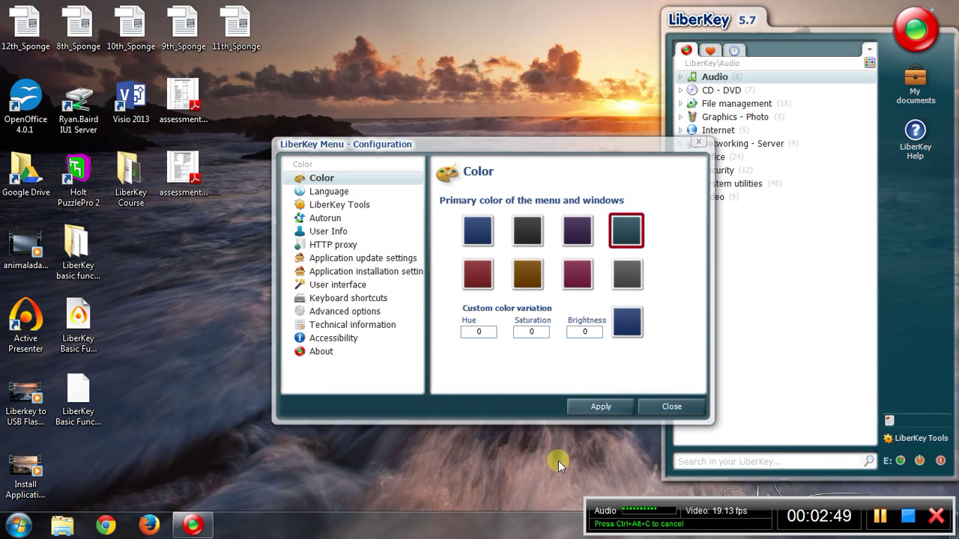
left_click(585, 411)
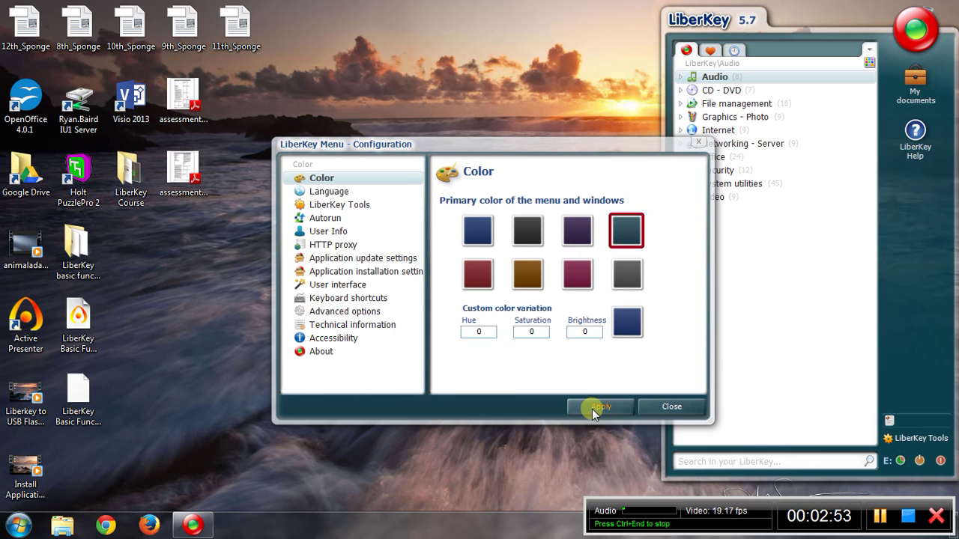
left_click(663, 407)
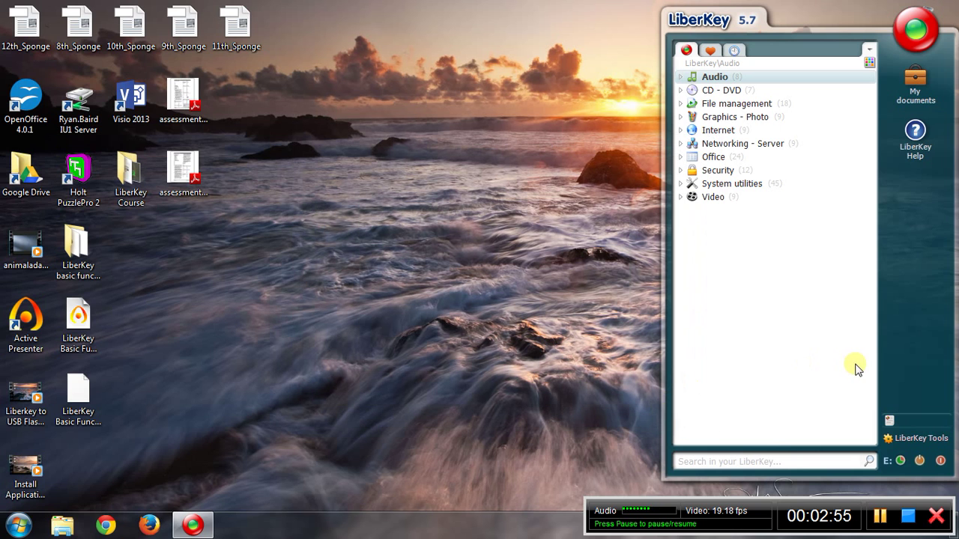
Step: Disable the LiberKey file associations and enable them again
left_click(901, 437)
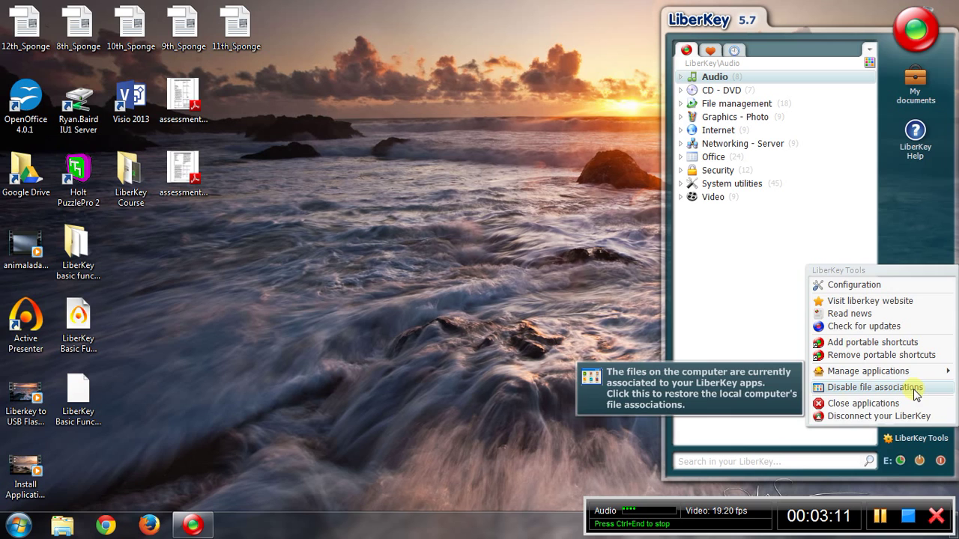
left_click(915, 388)
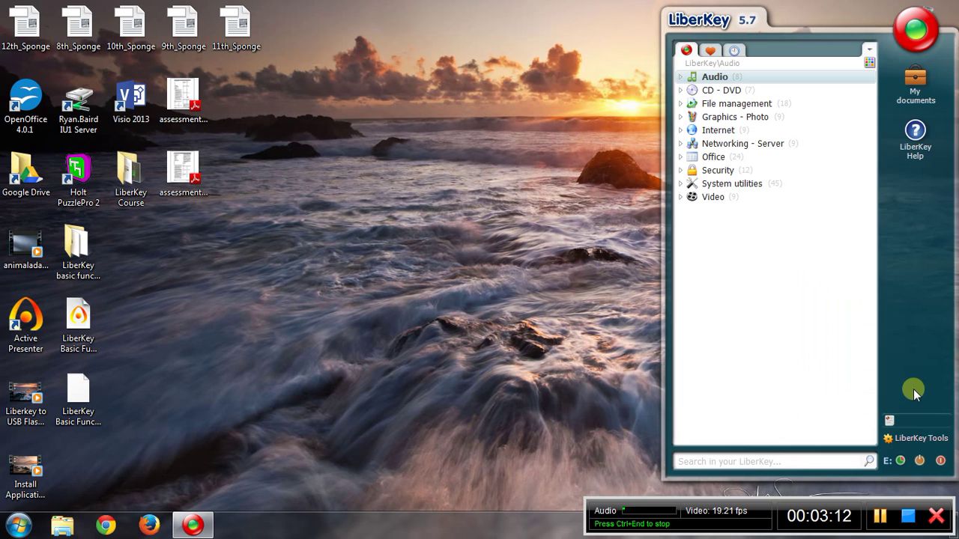
left_click(901, 440)
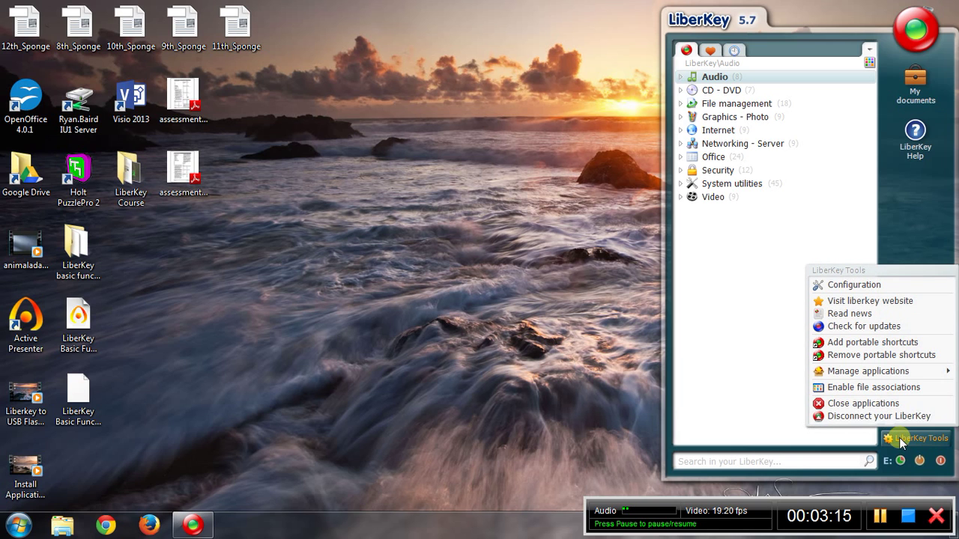
left_click(880, 388)
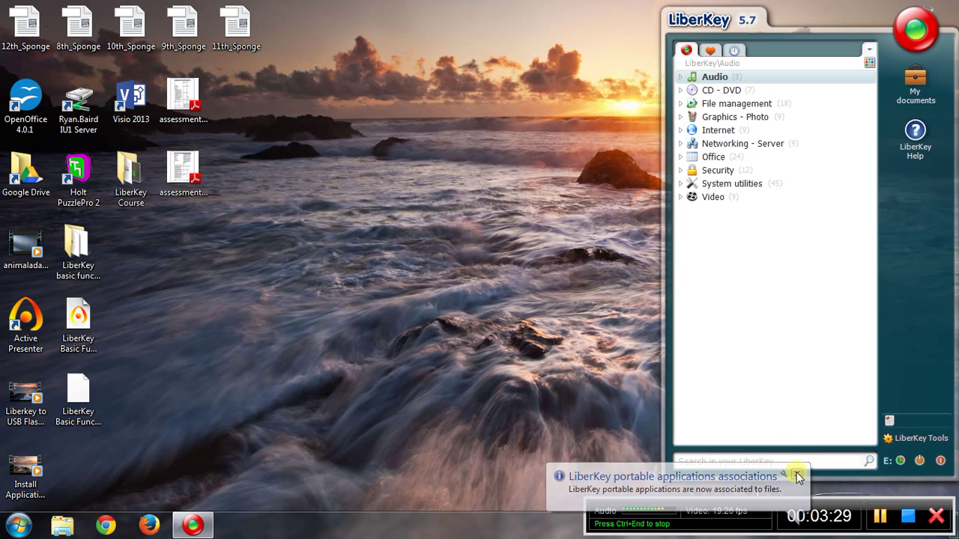
Step: Dismiss the file association notification, view the LiberKey Tools options, and close them without choosing any
left_click(797, 477)
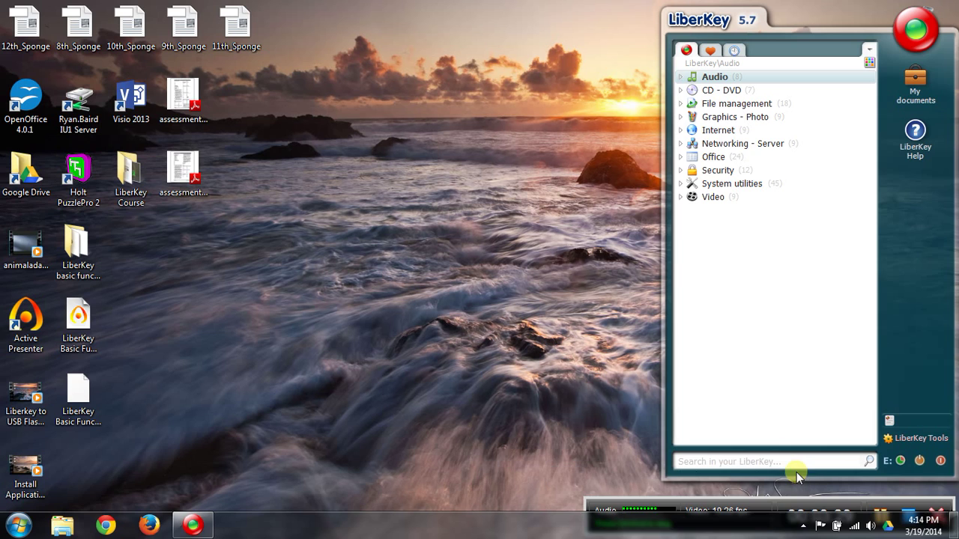
left_click(897, 440)
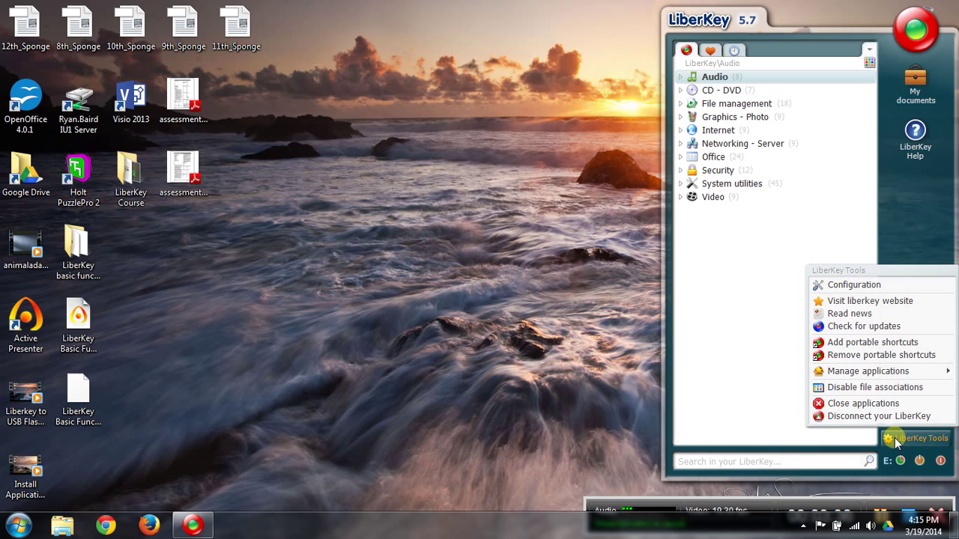
left_click(781, 352)
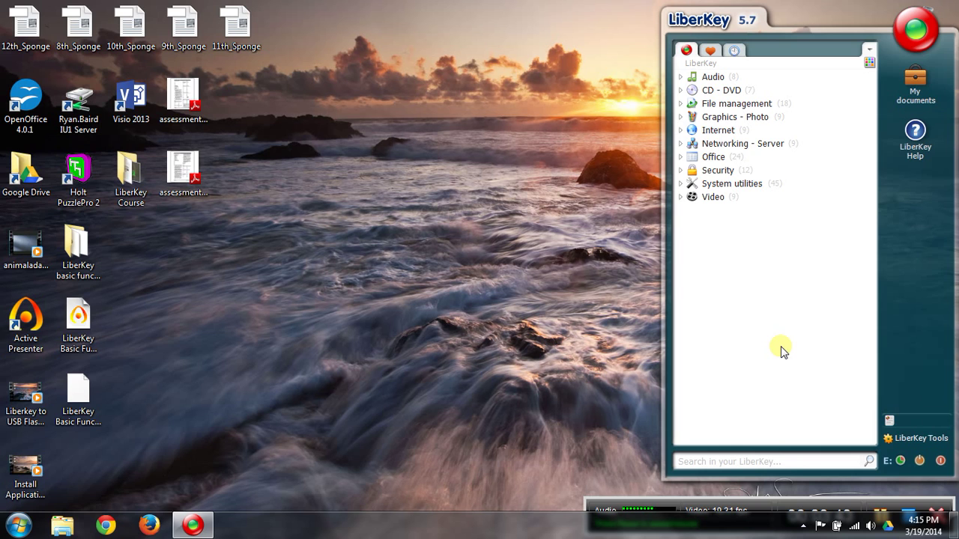
Step: Expand the Office category and its PDF subcategory in the LiberKey tree, and launch PDF-XChange Viewer
left_click(681, 158)
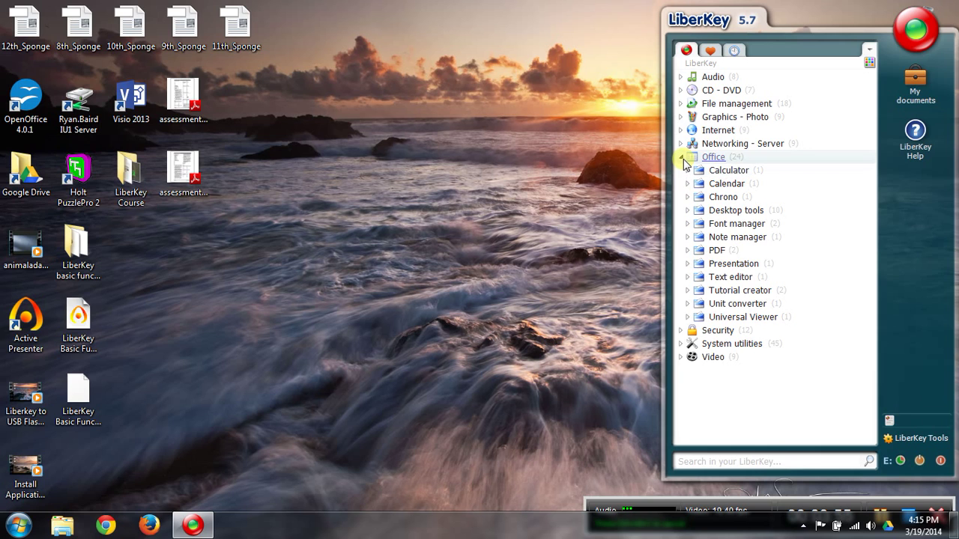
left_click(687, 251)
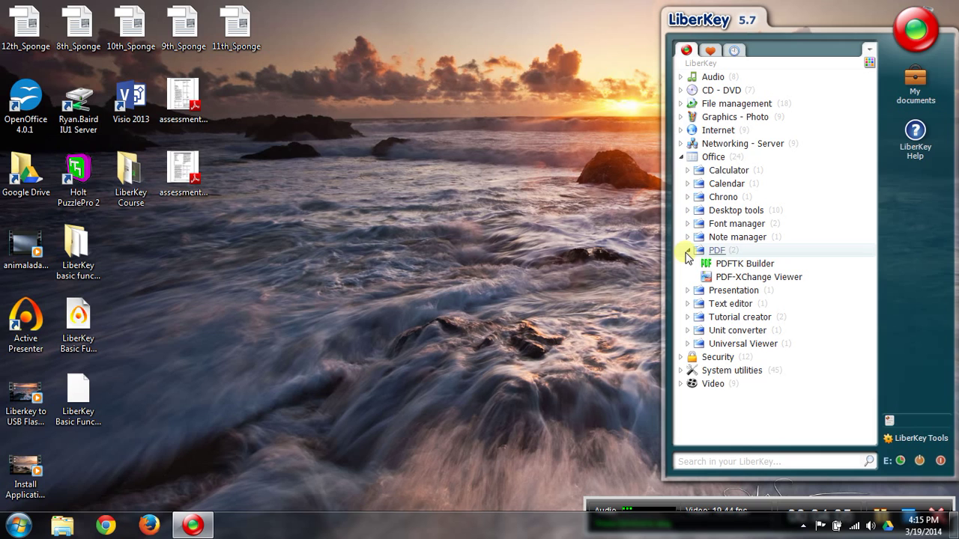
left_click(688, 303)
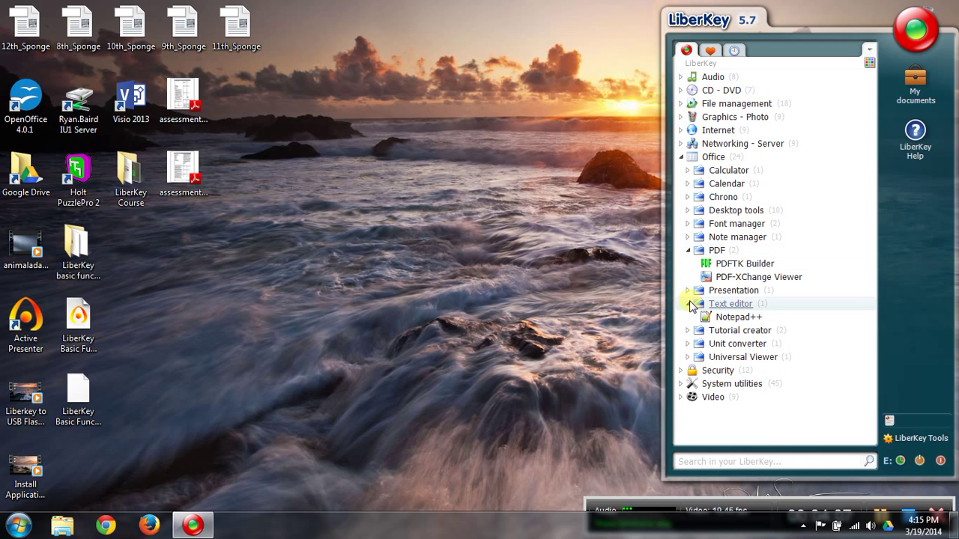
left_click(688, 305)
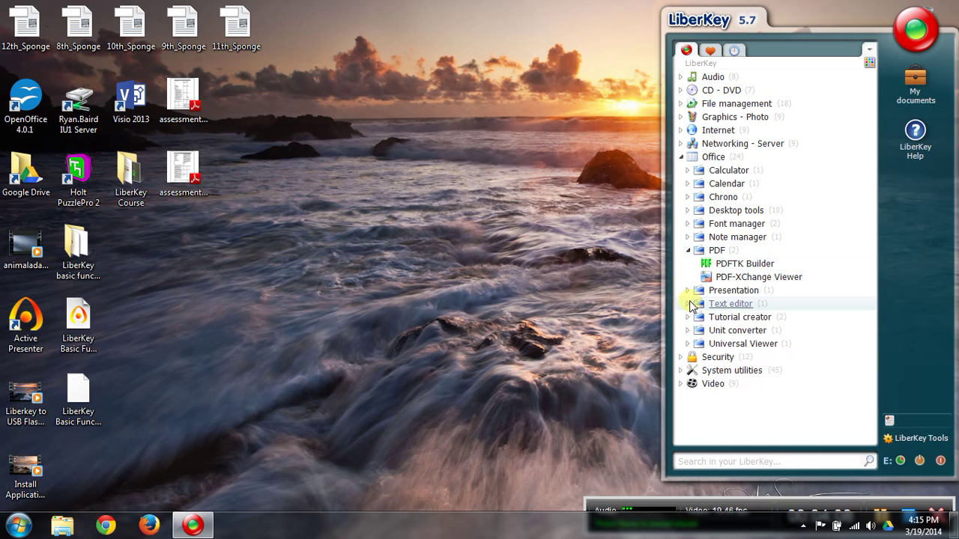
left_click(753, 277)
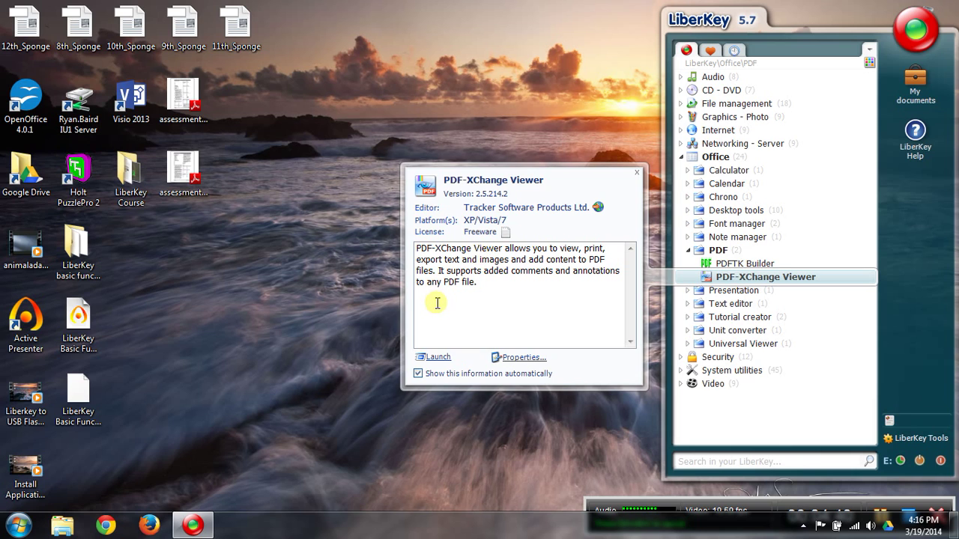
left_click(432, 356)
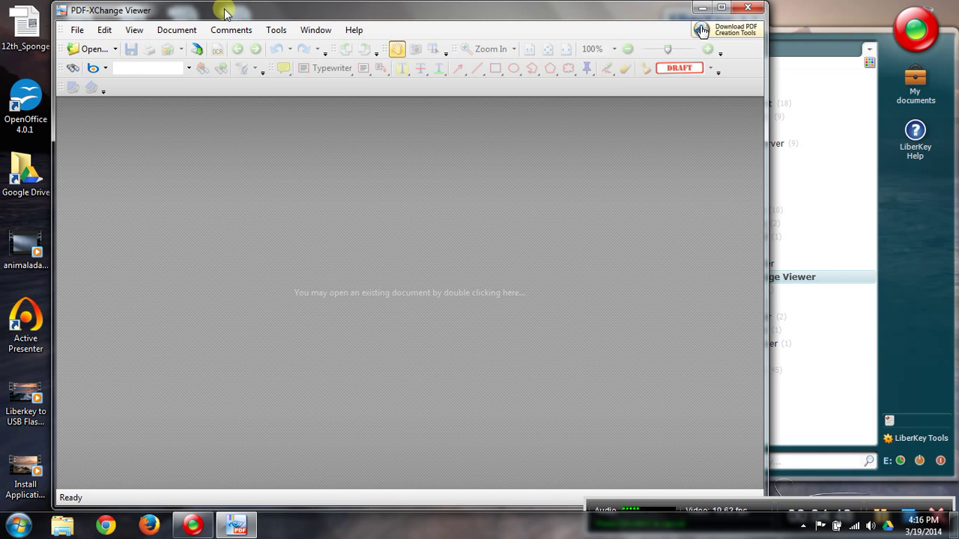
Step: Open assessments_CH6 from the Desktop in PDF-XChange Viewer and maximize the viewer window
left_click_drag(224, 14, 312, 15)
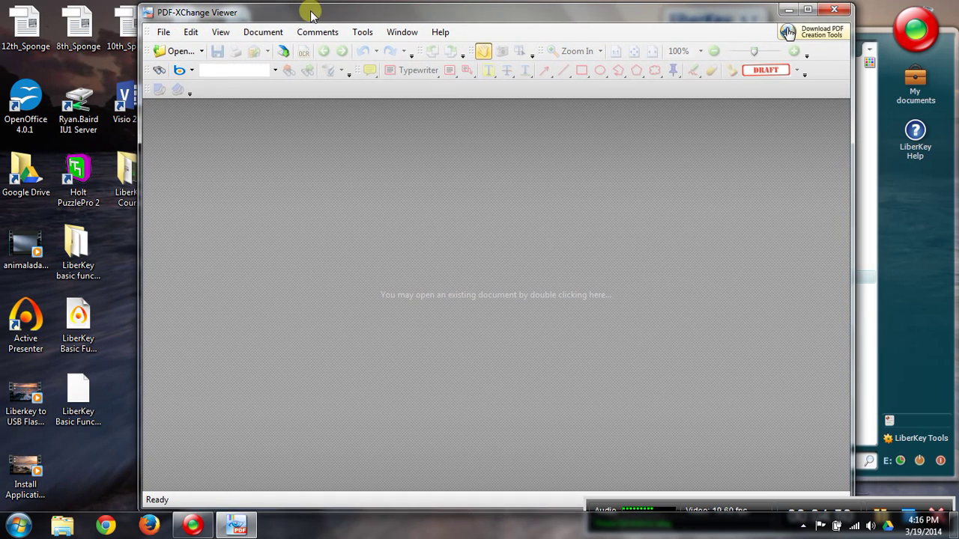
left_click(176, 51)
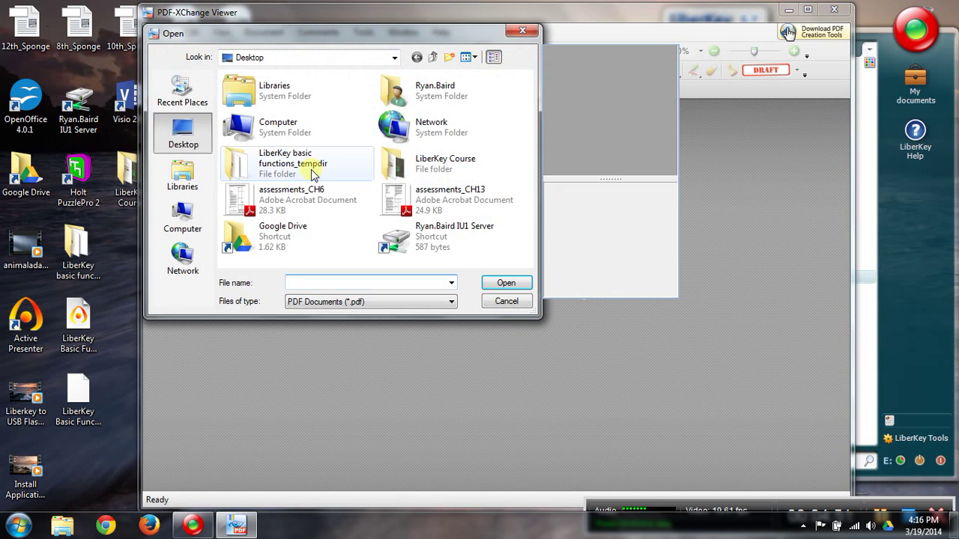
left_click(272, 203)
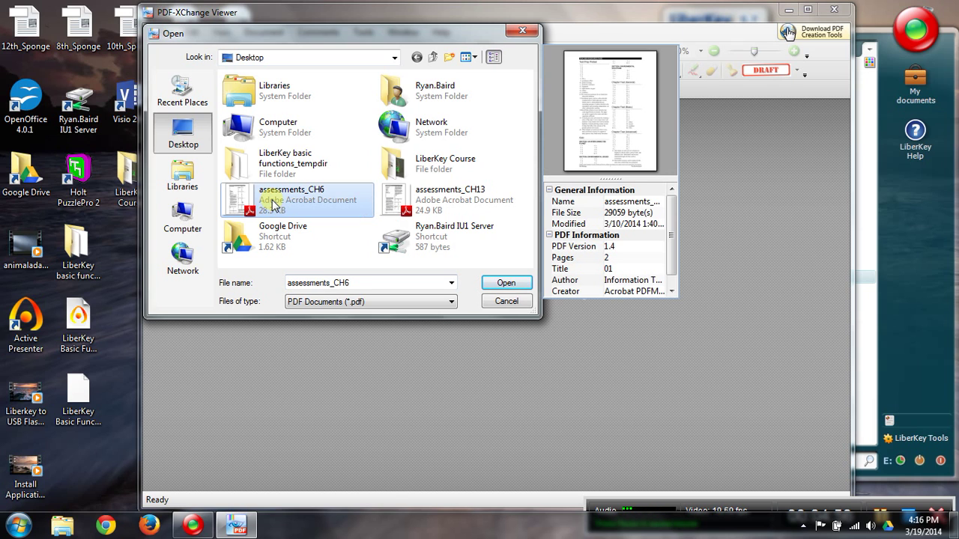
left_click(500, 284)
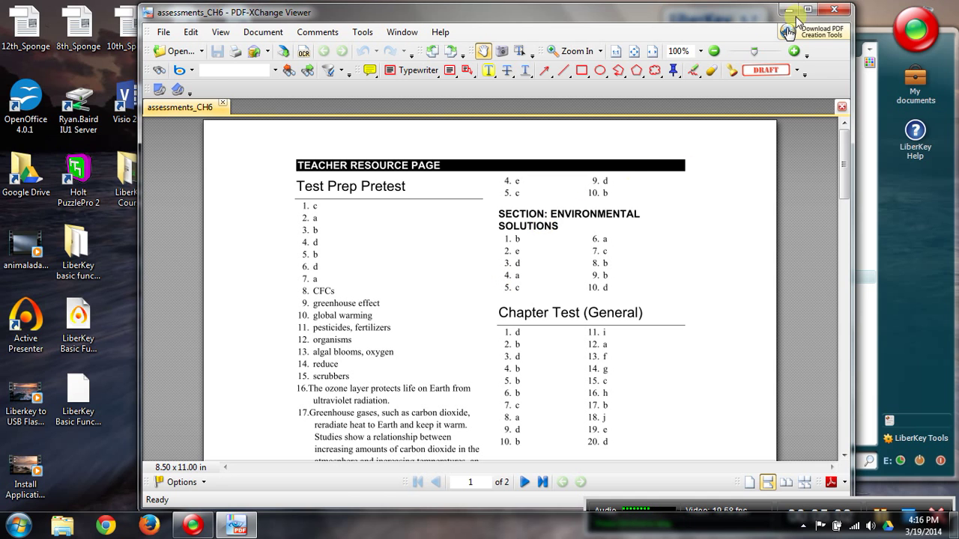
left_click(807, 9)
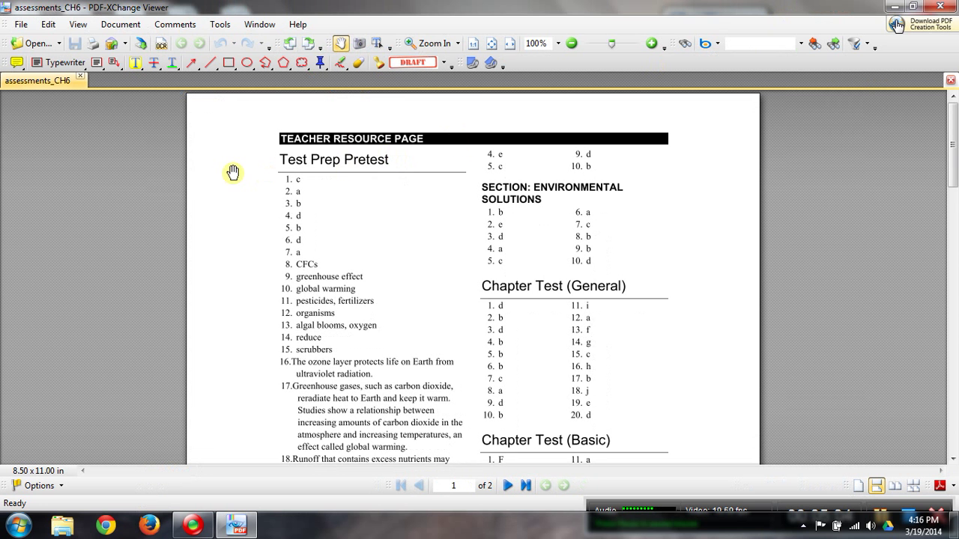
Step: Add the two-line typewriter note "Use this Key for Chapter / 6 only." beside the Test Prep Pretest answers
left_click(60, 63)
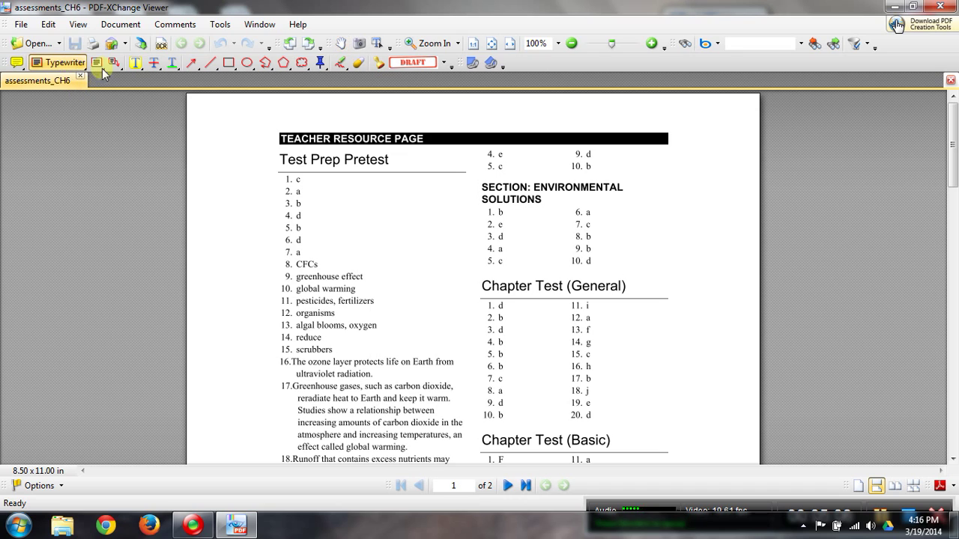
left_click(319, 194)
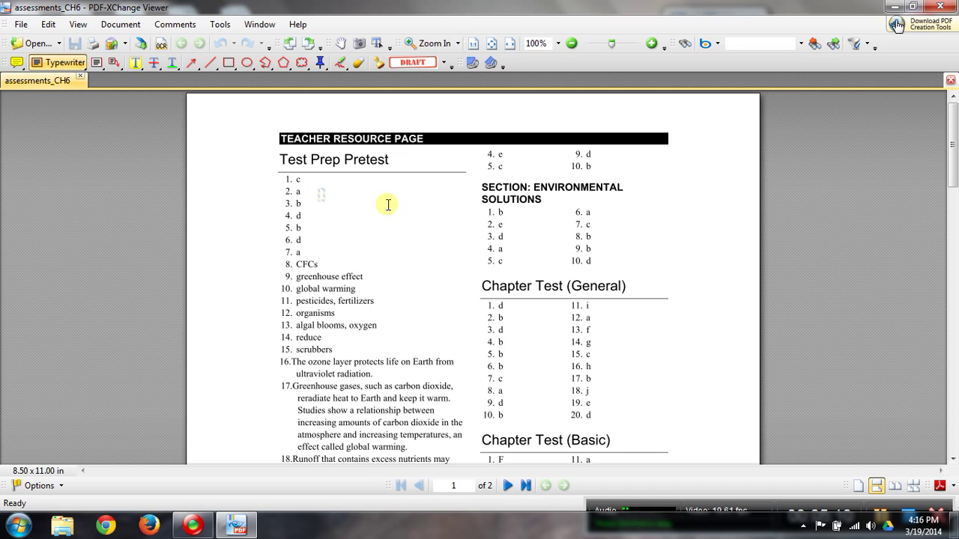
type("Use this")
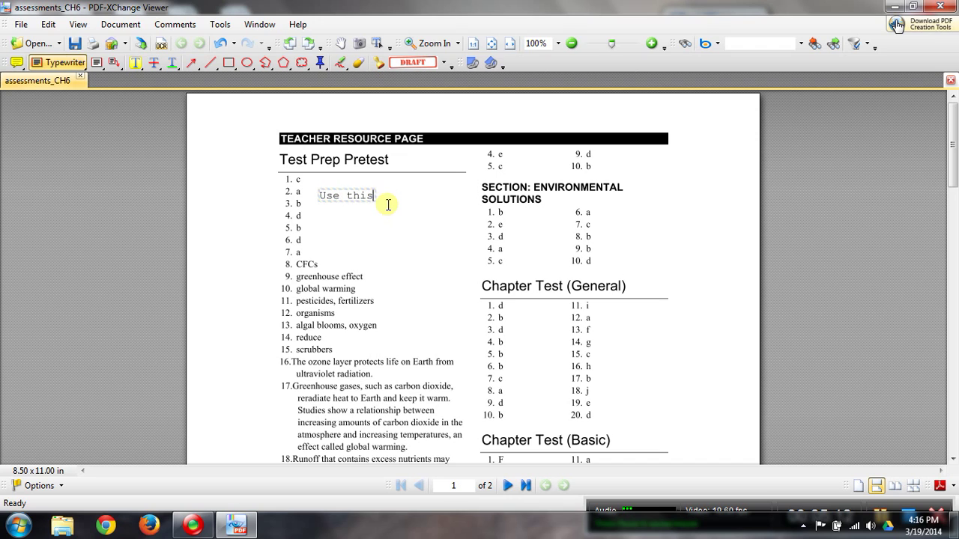
type(" Key f")
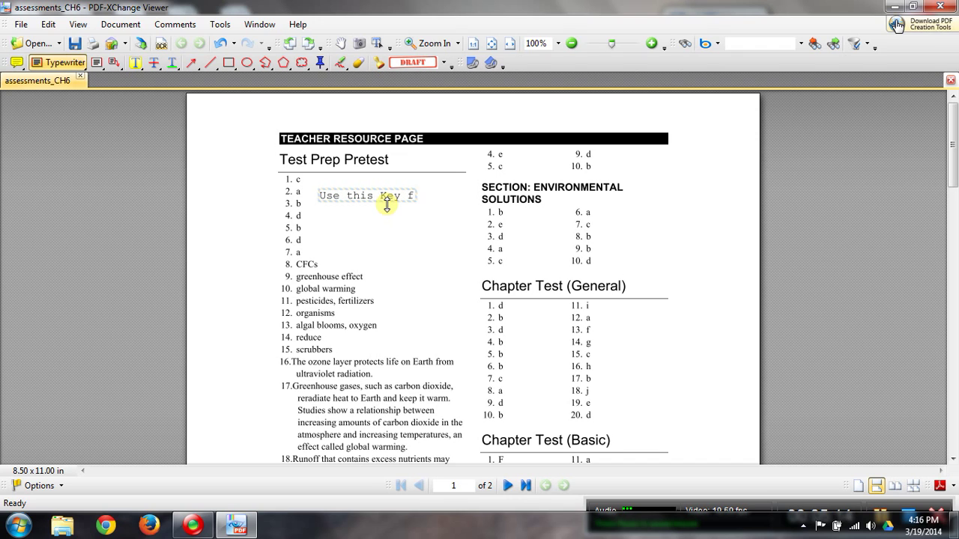
type("or Chapter")
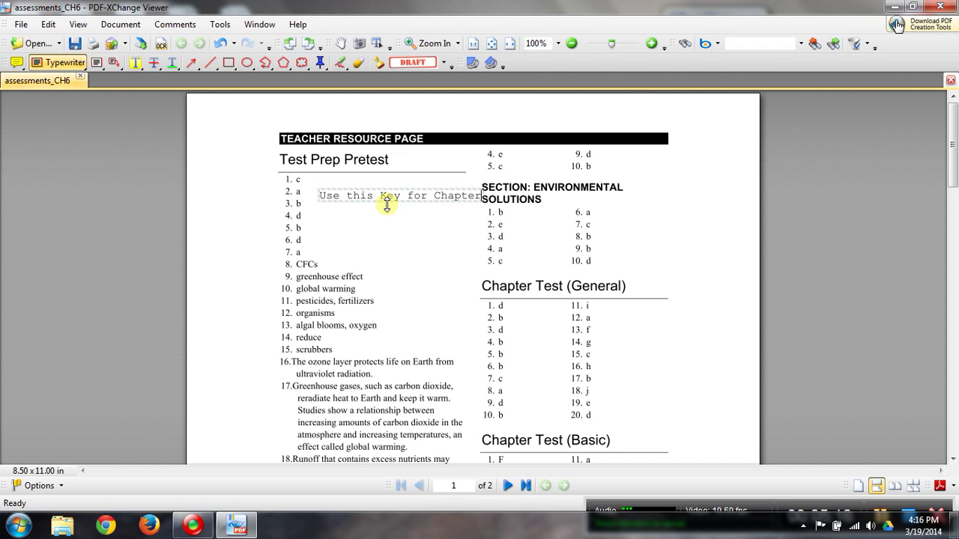
key("Return")
type("6 ")
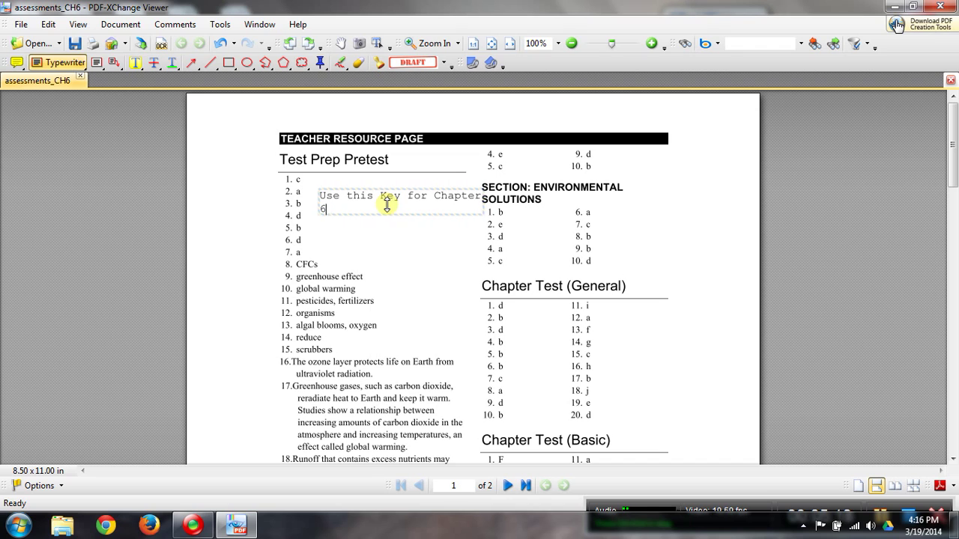
type("only.")
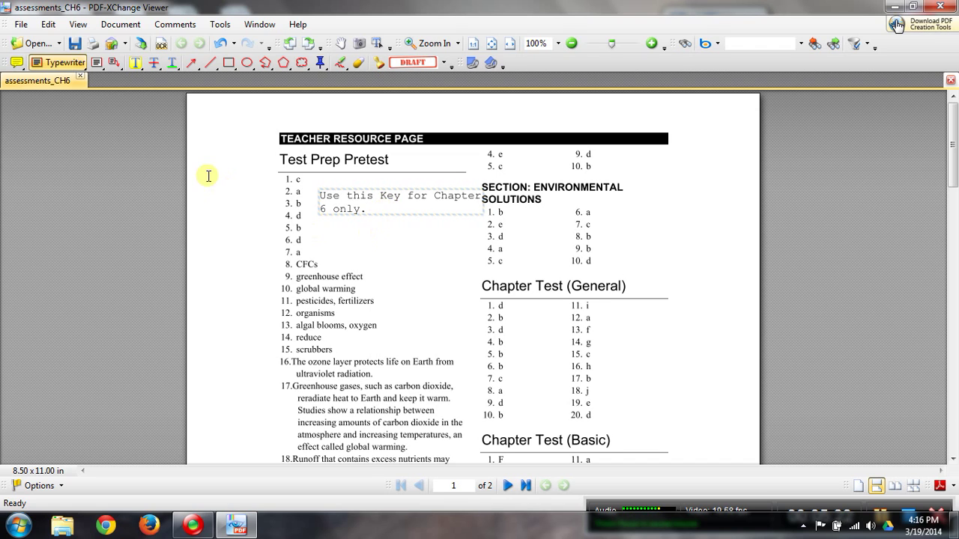
Step: Finish editing the typewriter note and move it into the page margin above the TEACHER RESOURCE PAGE heading
left_click(57, 63)
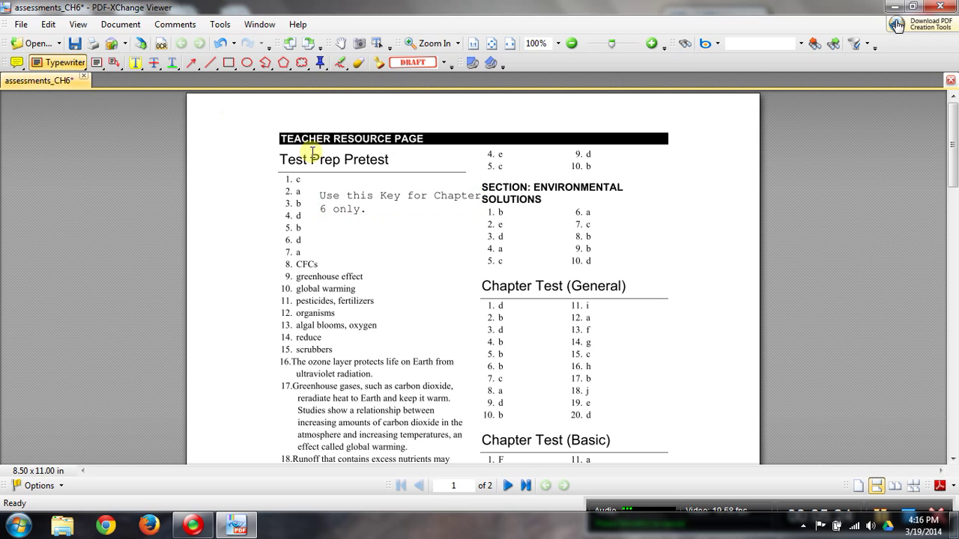
left_click(353, 204)
left_click_drag(354, 203, 270, 114)
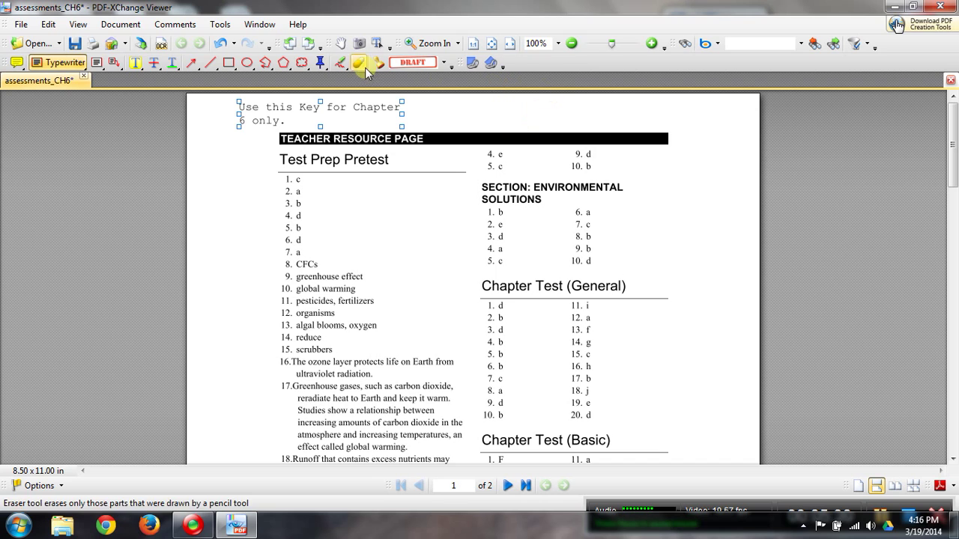
Step: Draw a freehand pencil stroke beside the note at the top of the page, and undo it
left_click(346, 64)
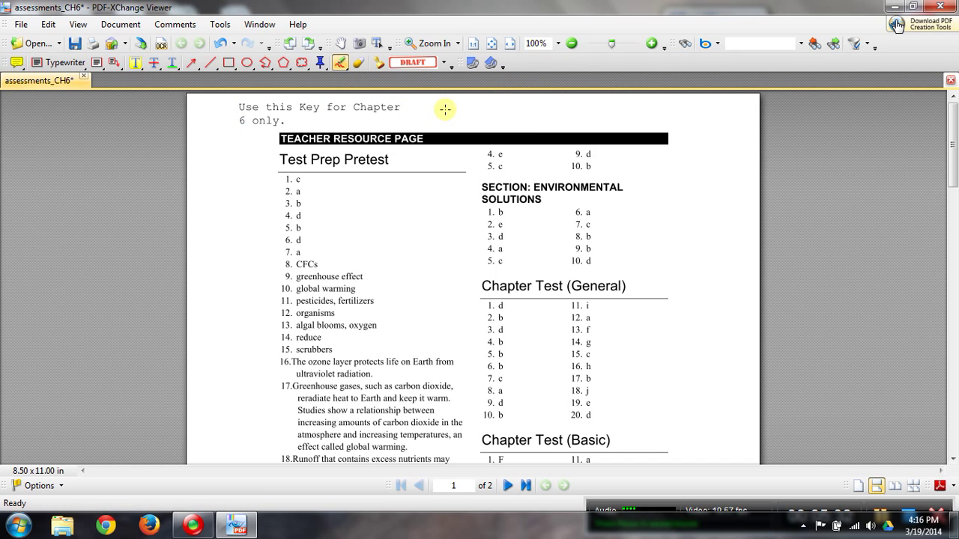
mouse_move(444, 109)
left_mouse_down()
mouse_move(512, 108)
mouse_move(481, 128)
mouse_move(369, 118)
mouse_move(361, 127)
left_mouse_up()
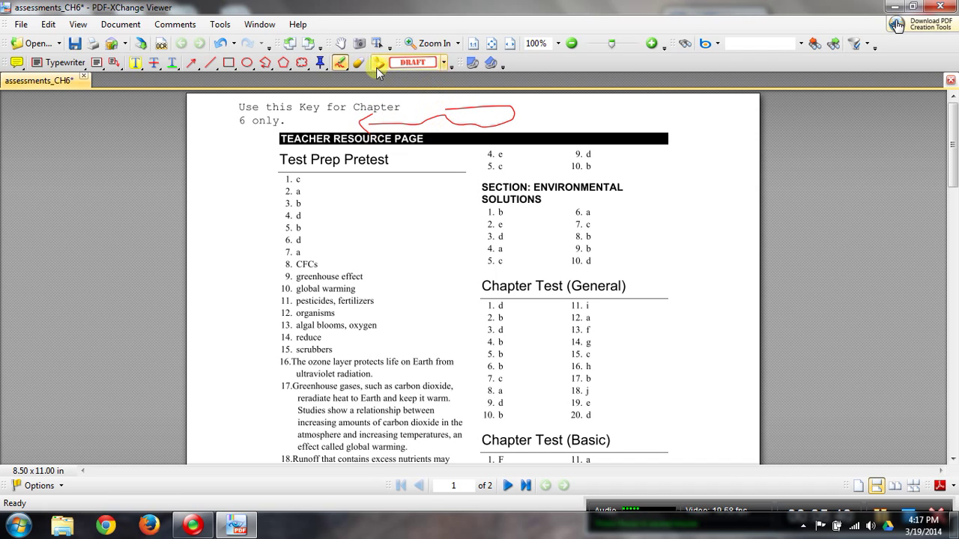
left_click(220, 42)
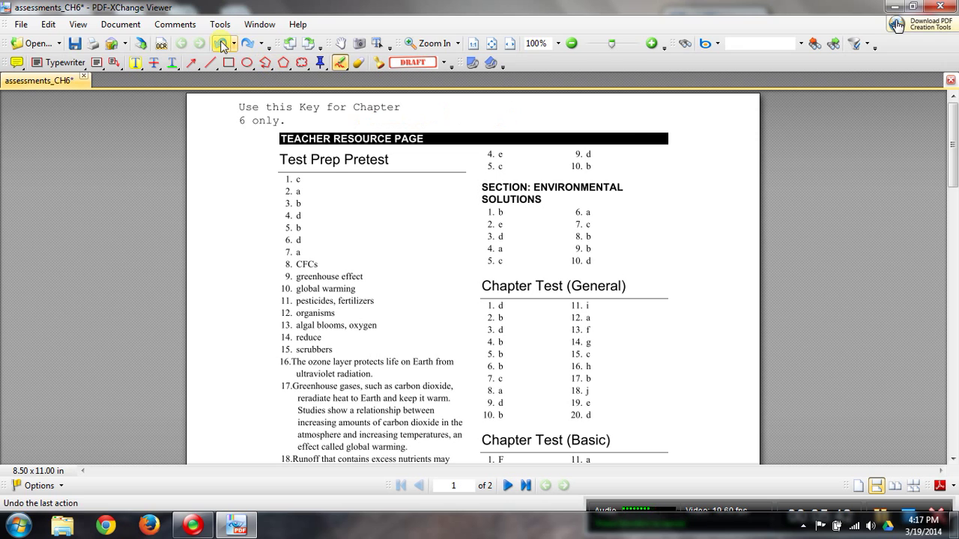
Step: Close PDF-XChange Viewer without saving the changes, and collapse the PDF and Office categories in the LiberKey tree
left_click(938, 6)
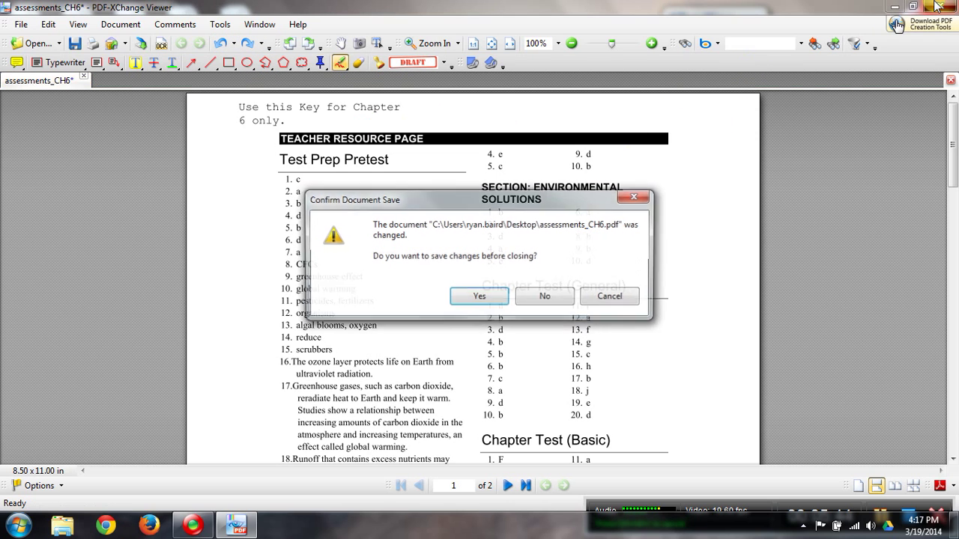
left_click(532, 299)
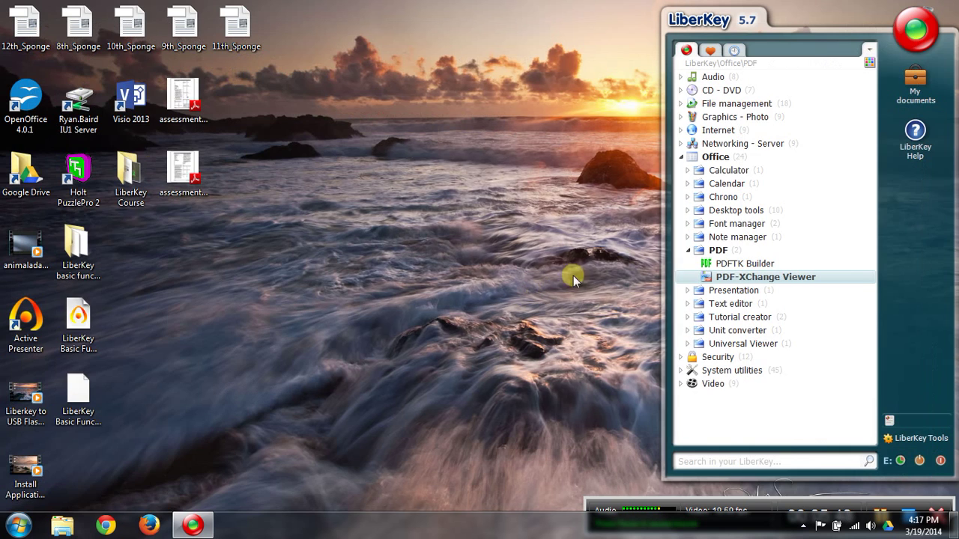
left_click(687, 250)
left_click(680, 157)
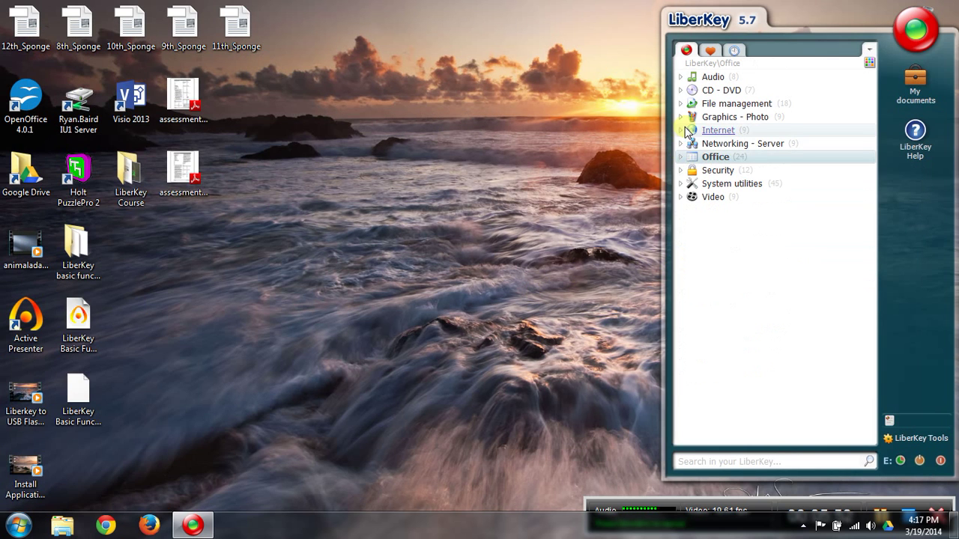
Step: Expand Graphics - Photo and its Editor subcategory, launch Paint.NET, and accept its license terms
left_click(680, 117)
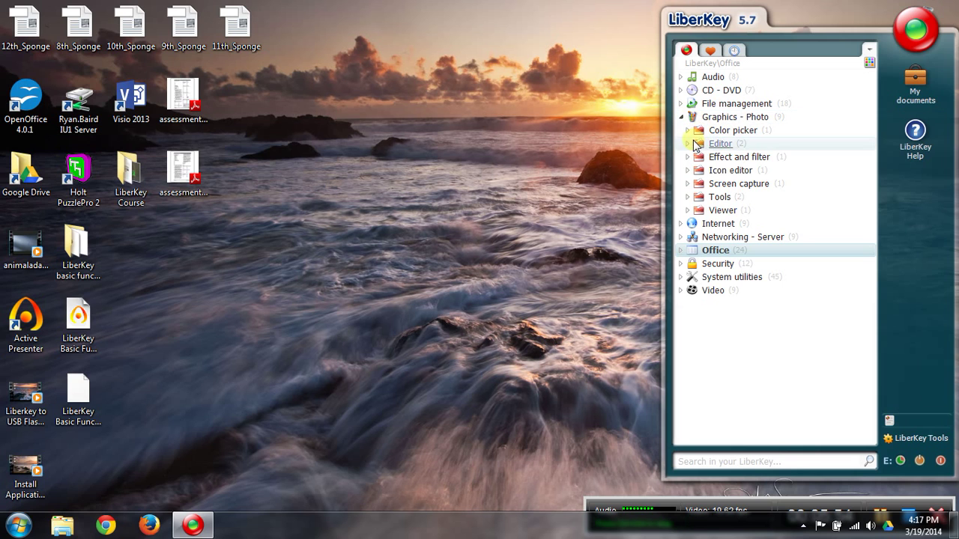
left_click(690, 144)
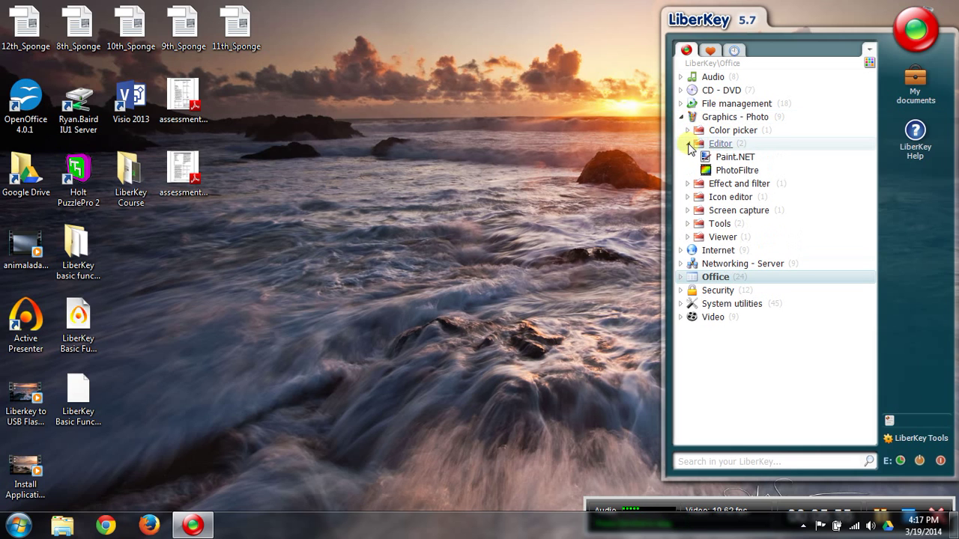
left_click(736, 158)
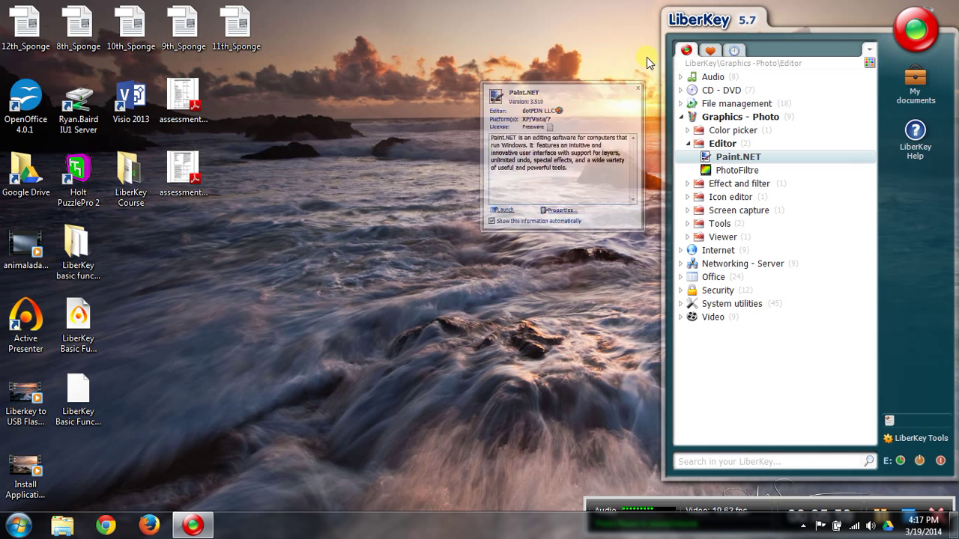
left_click(734, 155)
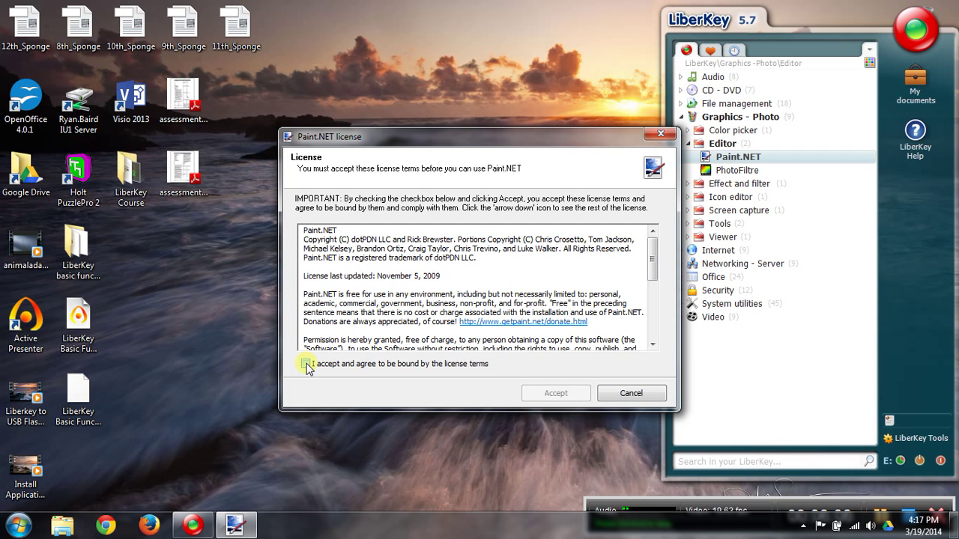
left_click(306, 364)
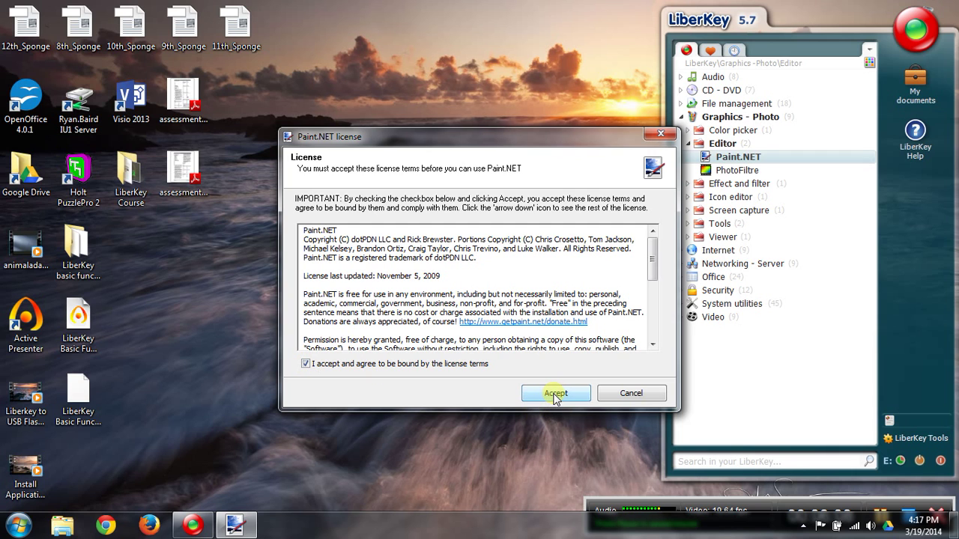
left_click(556, 395)
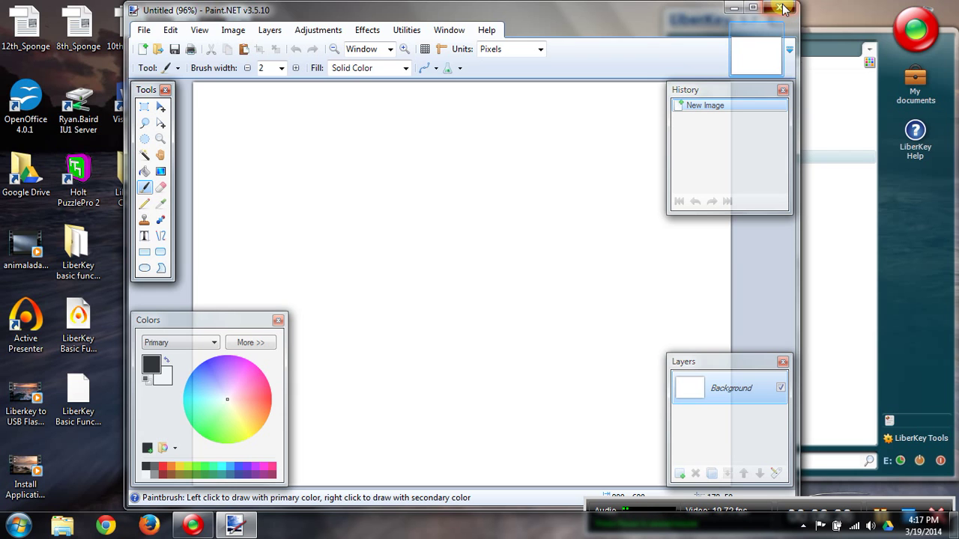
Step: Close Paint.NET and collapse the Editor and Graphics - Photo categories in the LiberKey tree
left_click(783, 9)
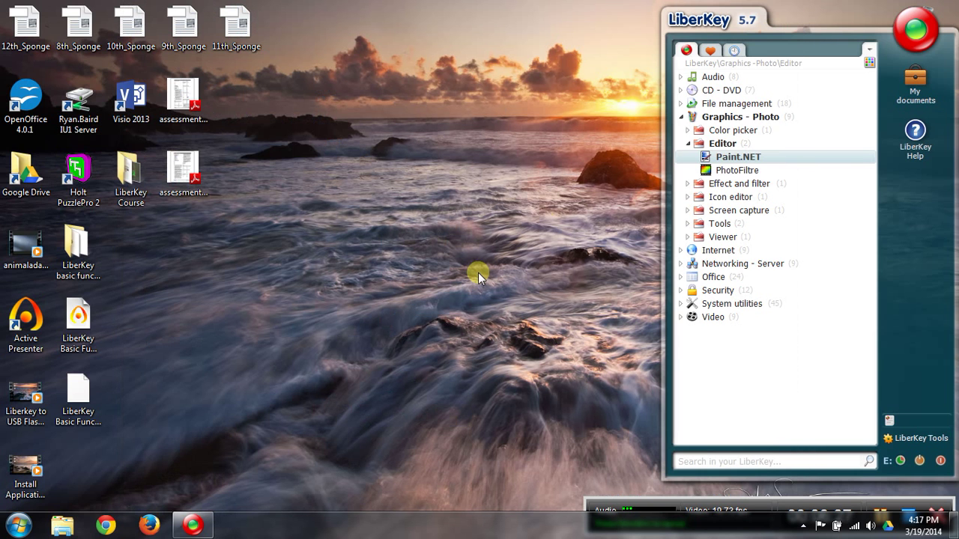
left_click(687, 143)
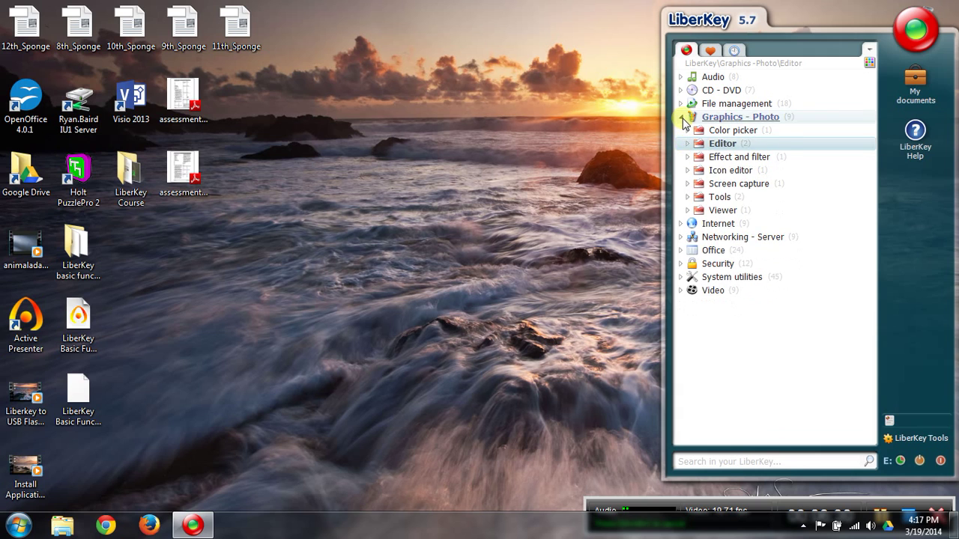
left_click(682, 118)
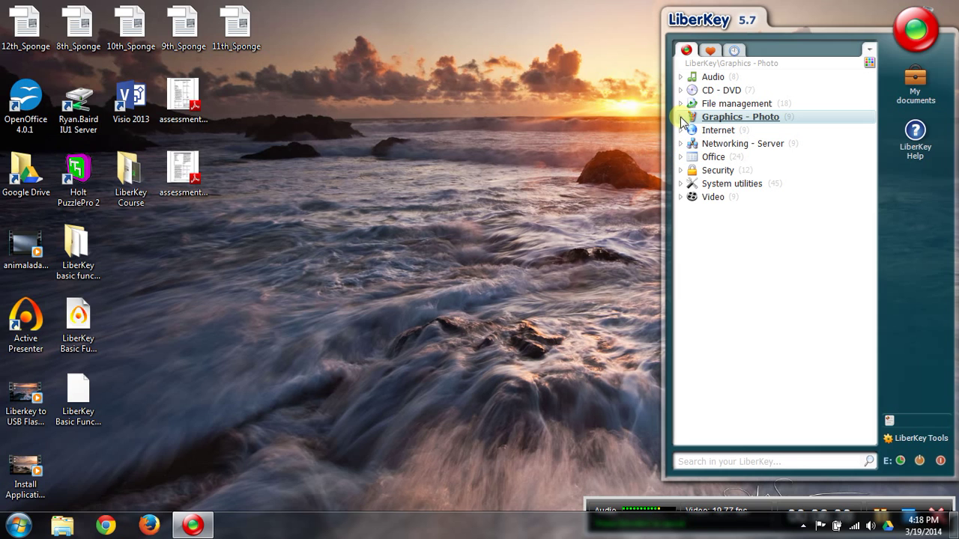
Step: Expand the Audio and Internet categories in turn to view their subcategories, collapsing each again
left_click(680, 78)
left_click(680, 78)
left_click(681, 131)
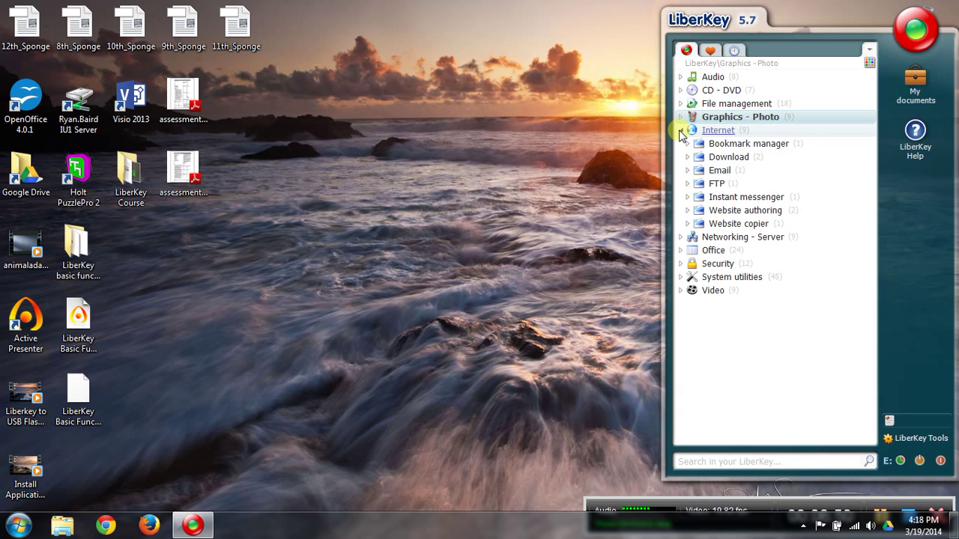
left_click(681, 131)
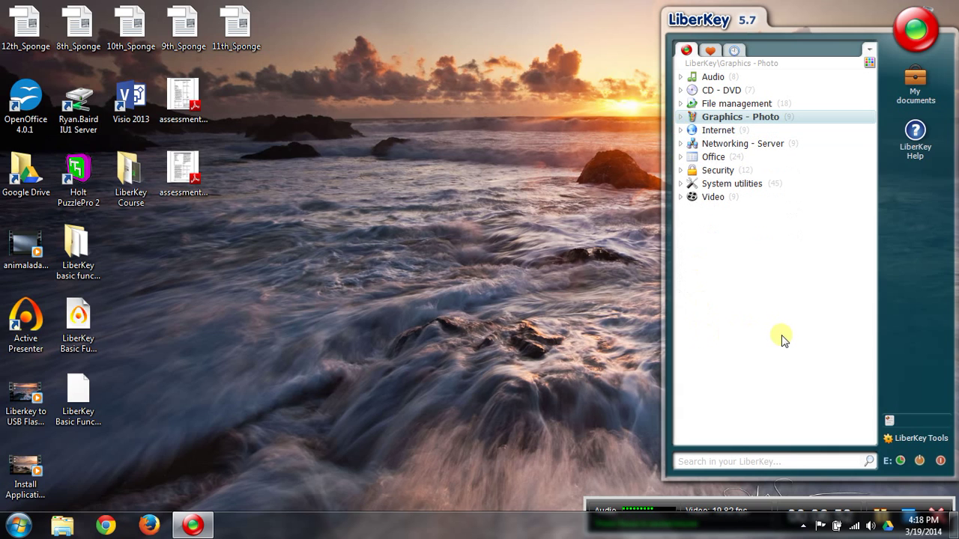